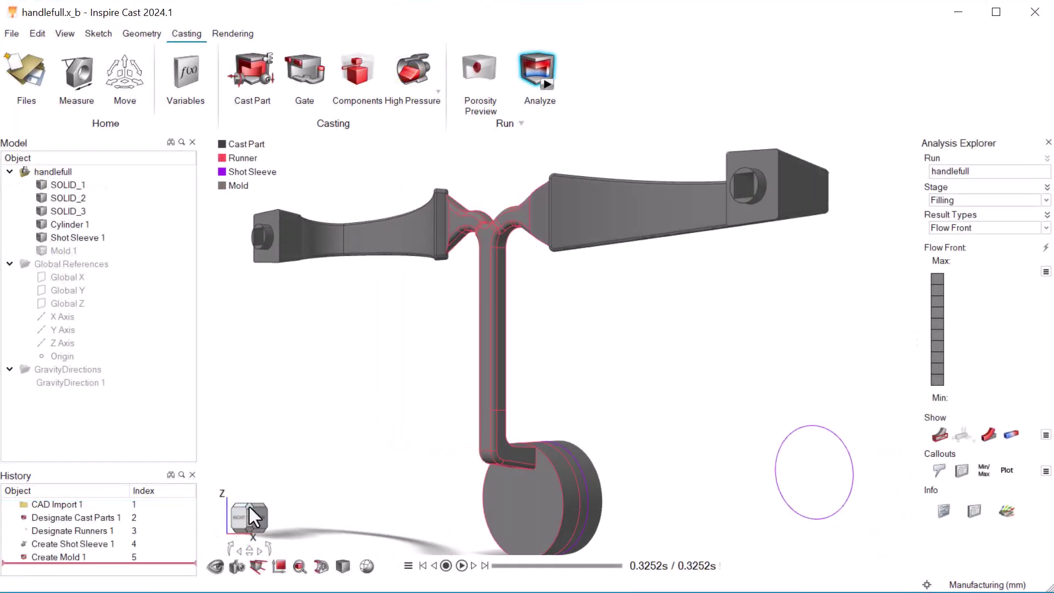
Switch to an isometric view and replay the handlefull filling animation from the start.
left_click(249, 504)
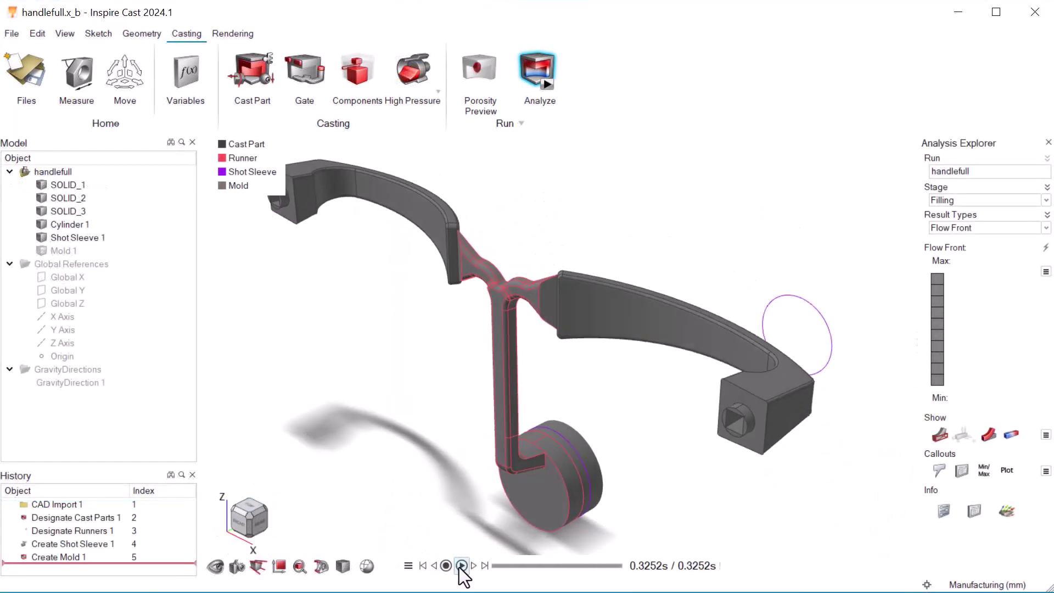
left_click(462, 565)
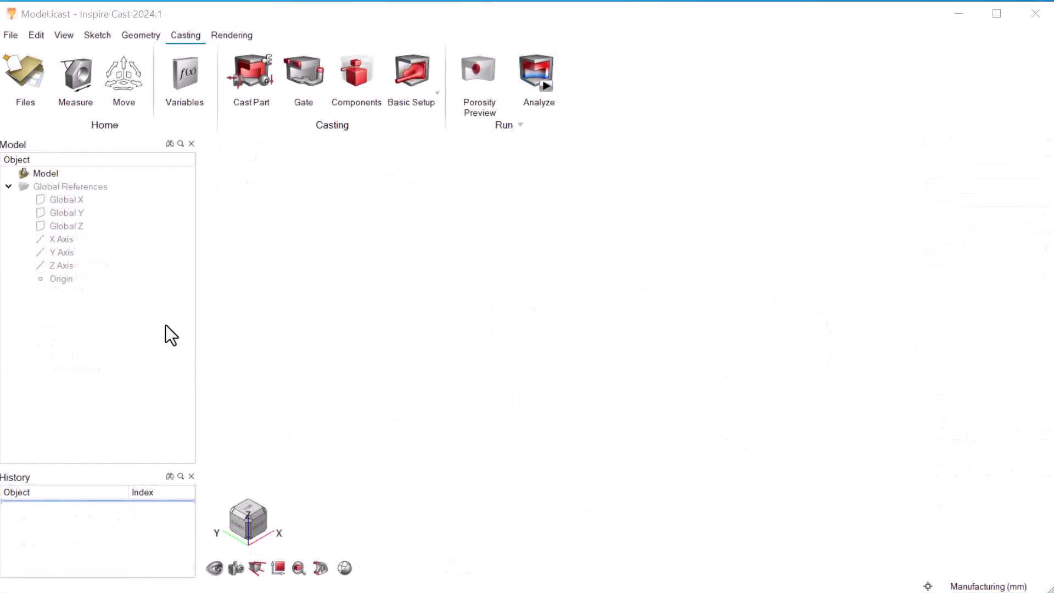
Open handle.x_b from the tutorial_models folder.
left_click(18, 78)
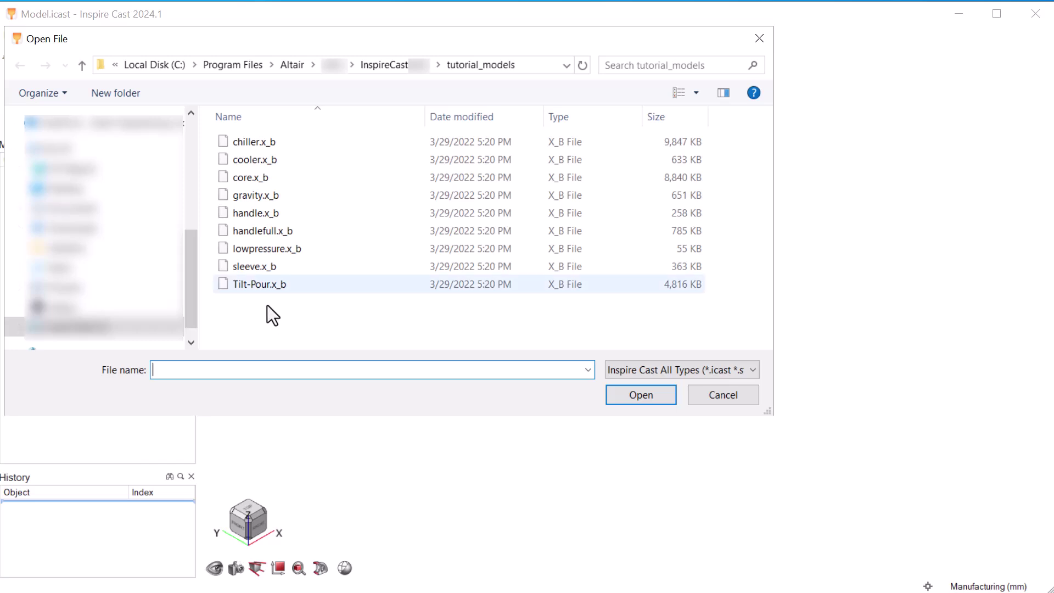
left_click(251, 211)
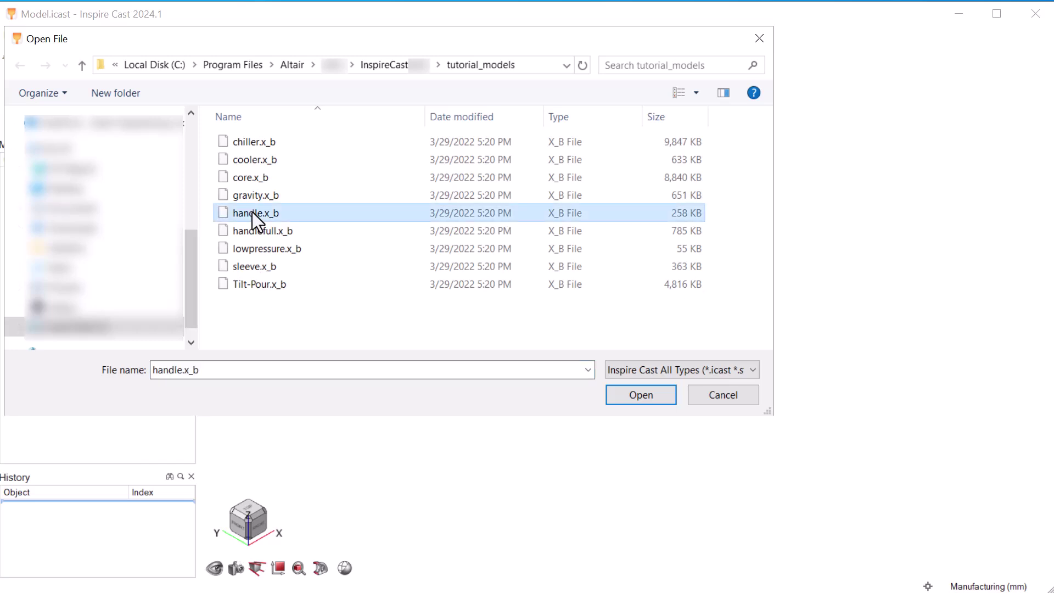
left_click(641, 395)
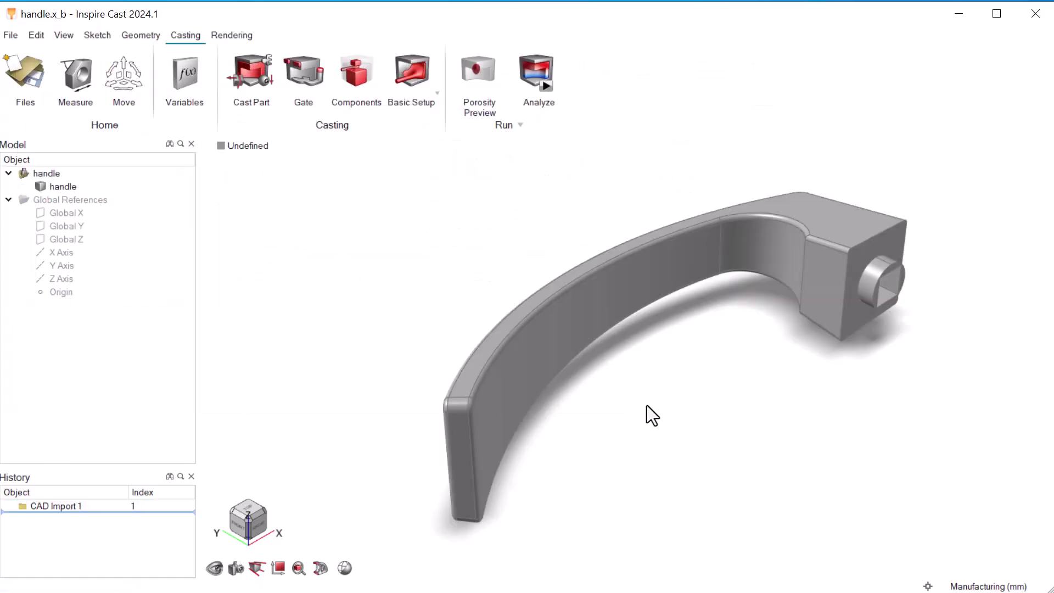
Designate the handle as the cast part using aluminium alloy A357 at 715.0 C.
left_click(249, 83)
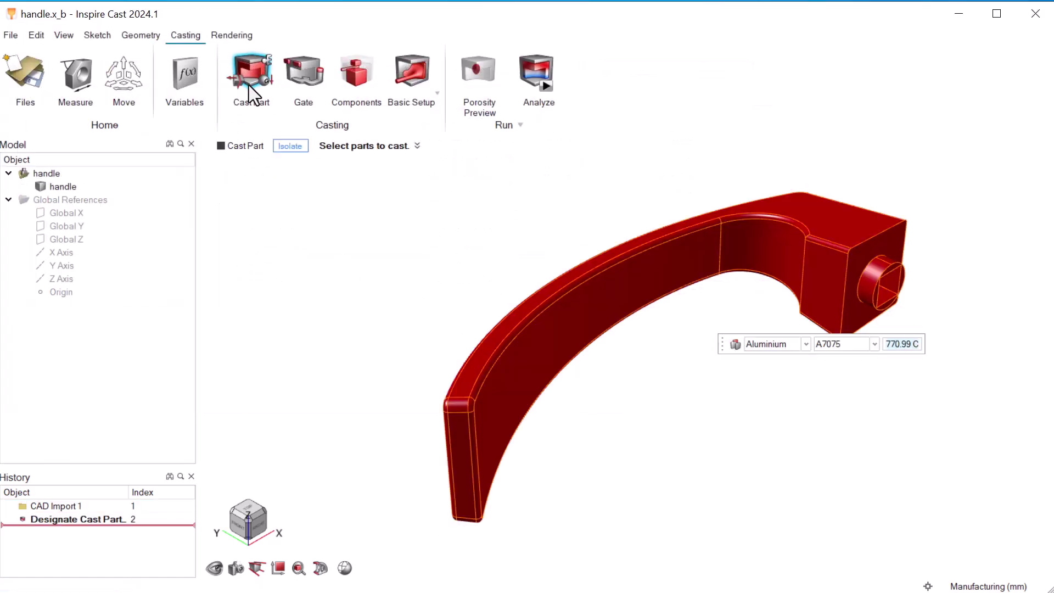
left_click(873, 345)
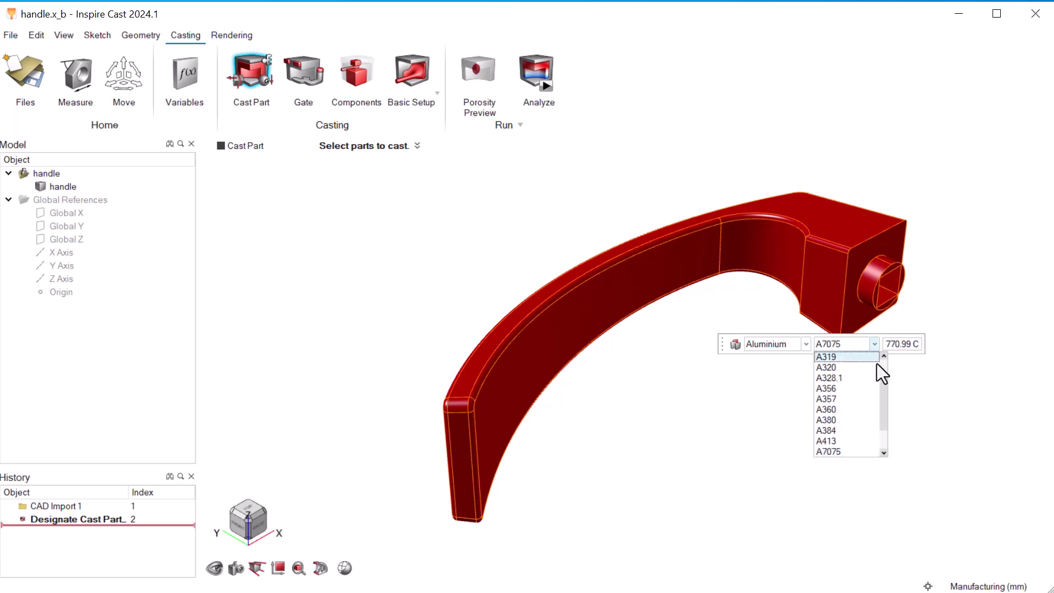
left_click(840, 399)
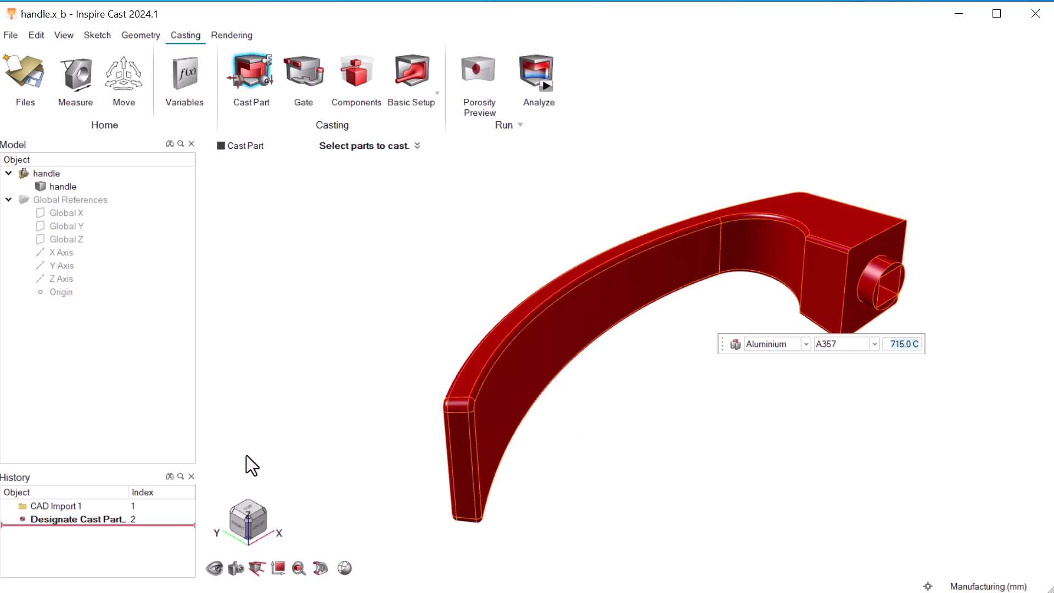
Add a square gate on the handle's lower end with radius 2 and width 25 mm.
left_click(288, 65)
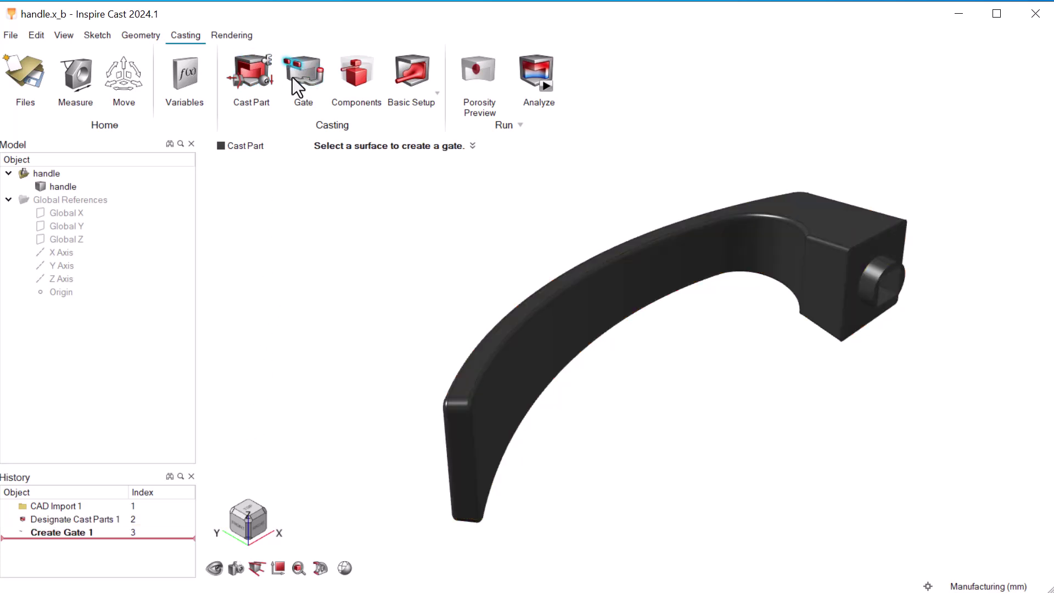
left_click(462, 471)
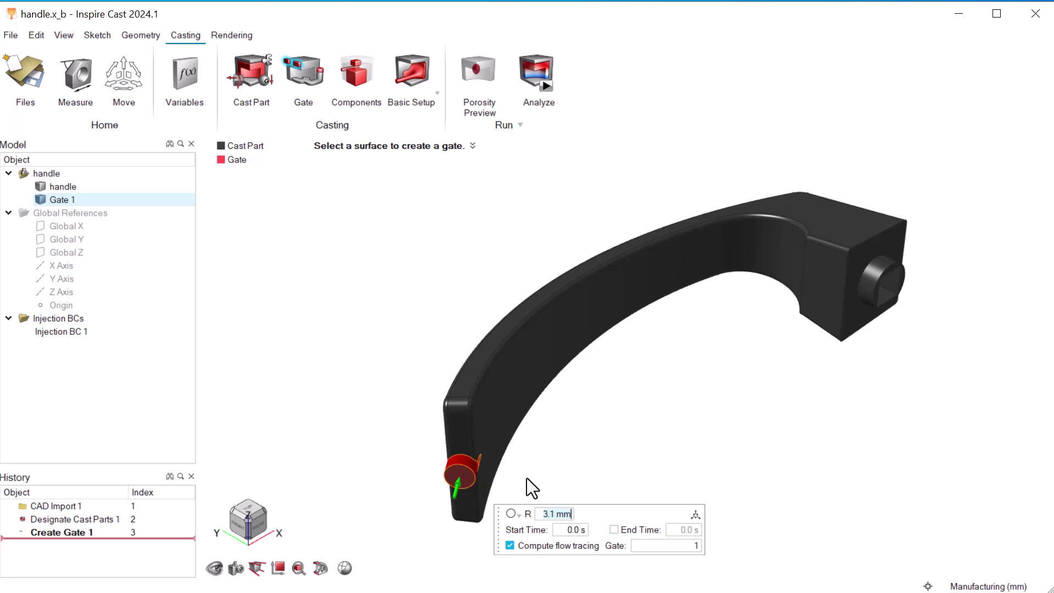
type("2")
key("Return")
left_click(516, 514)
left_click(509, 542)
key("Tab")
type("25")
key("Return")
right_click_drag(543, 569, 474, 567)
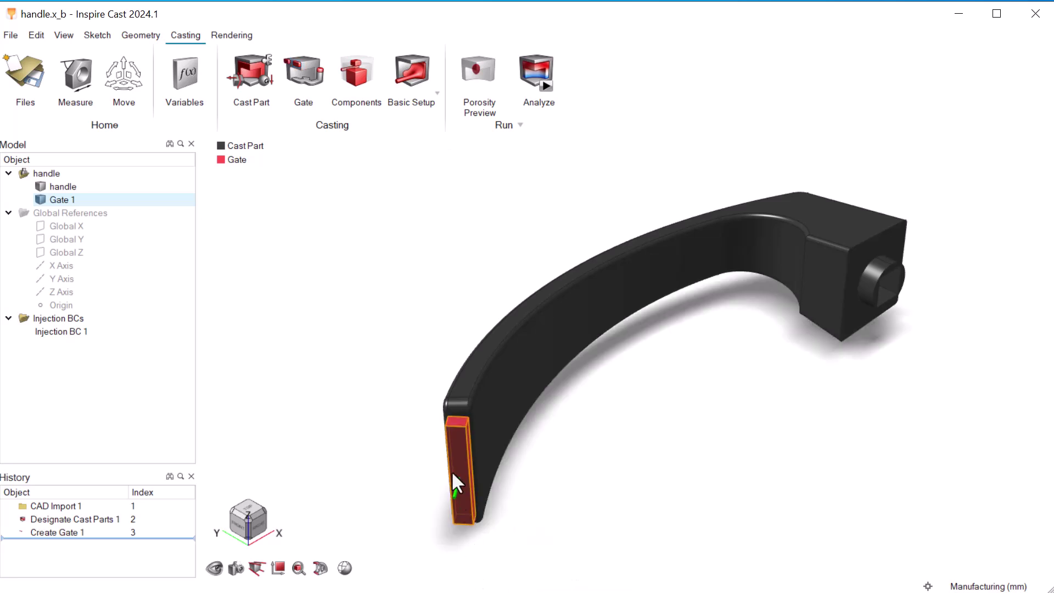
Add a Steel-H11 mold around the handle.
left_click(357, 76)
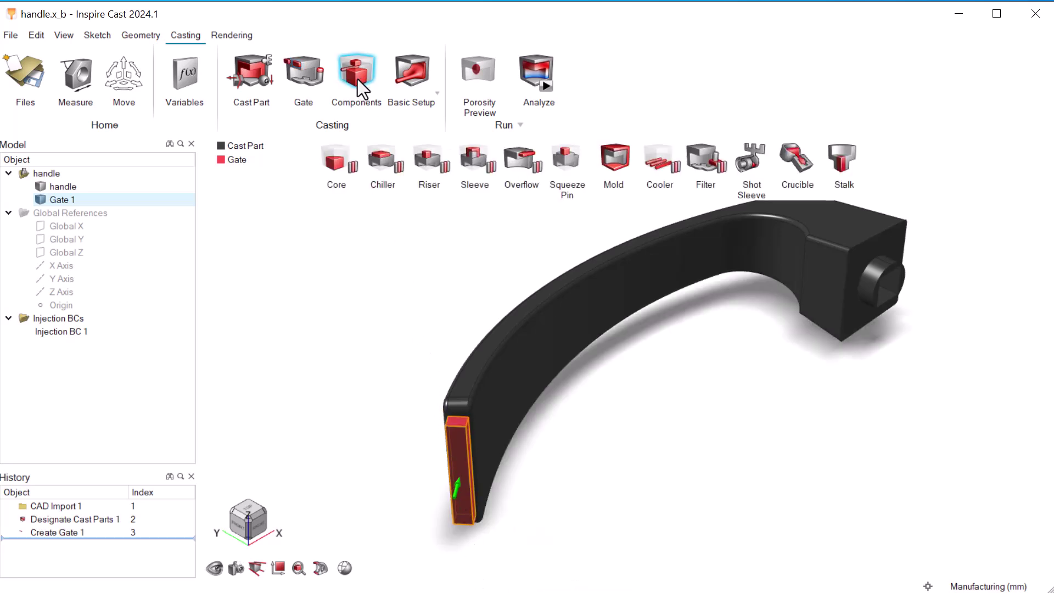
left_click(619, 157)
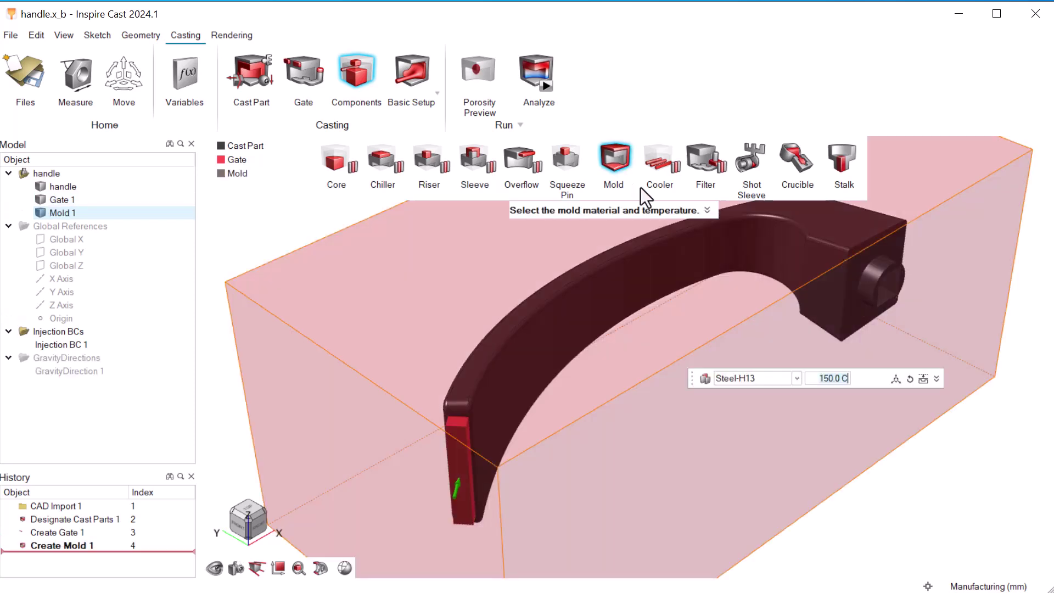
left_click(796, 378)
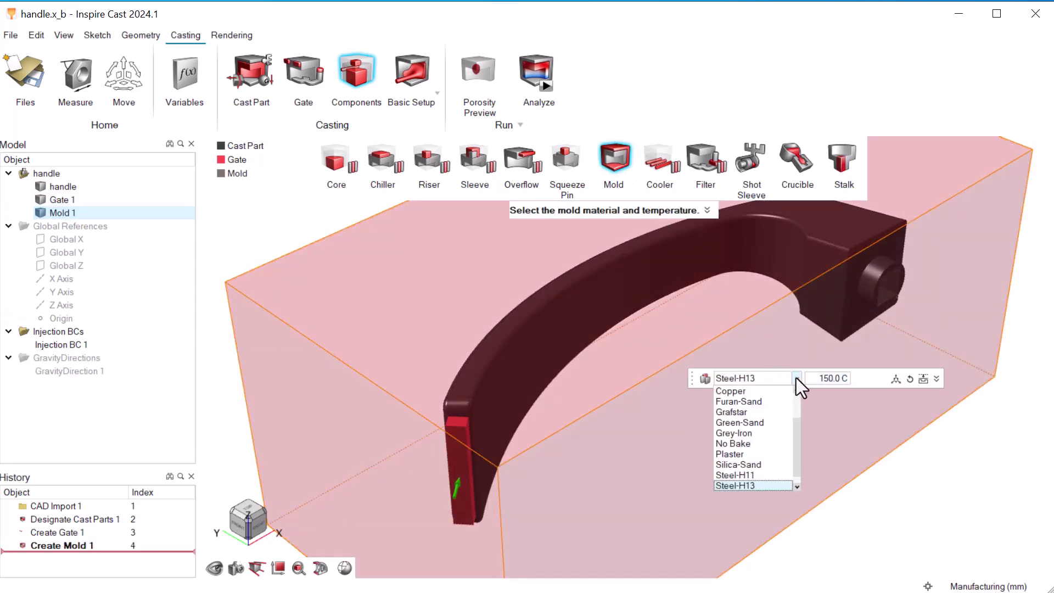
left_click(773, 475)
right_click(884, 495)
mouse_move(870, 491)
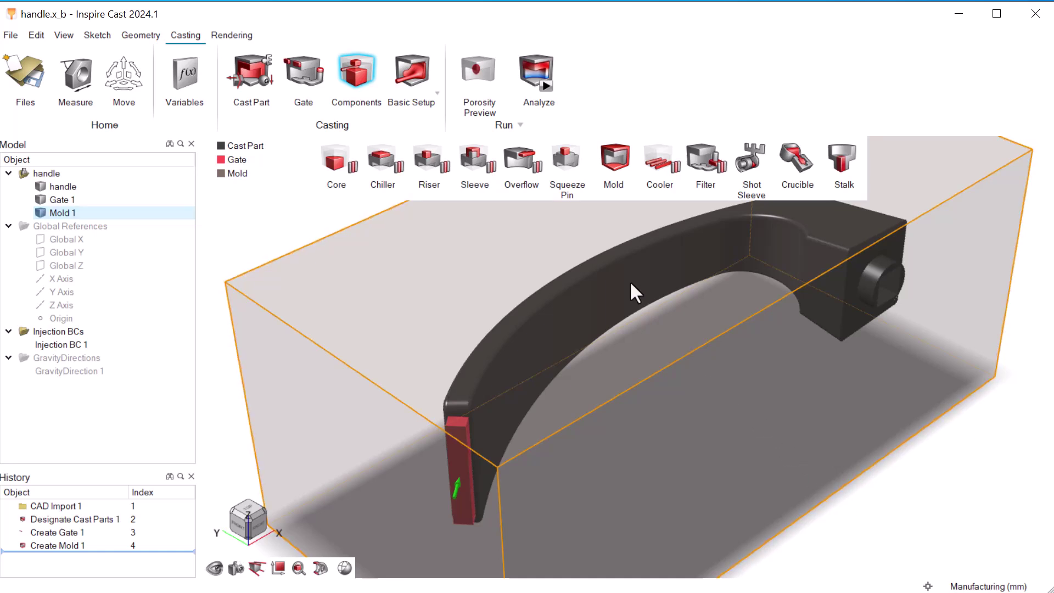
left_click(424, 68)
Raise the initial velocity to 5000.0 mm/s in Basic Process Setup for a 0.008 s fill.
left_click(424, 67)
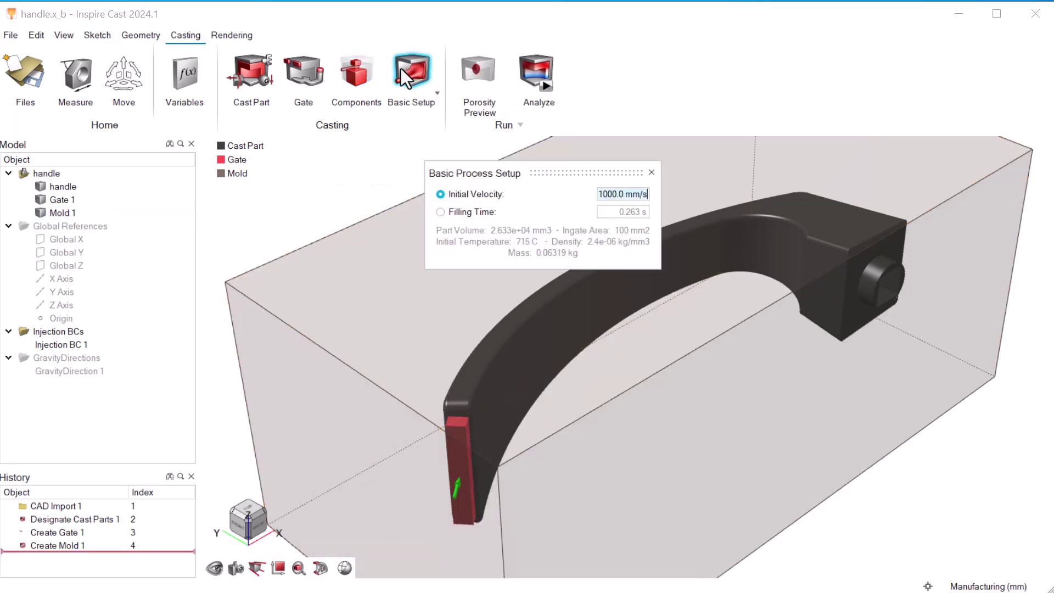
type("35000")
key("Return")
right_click_drag(349, 183, 304, 189)
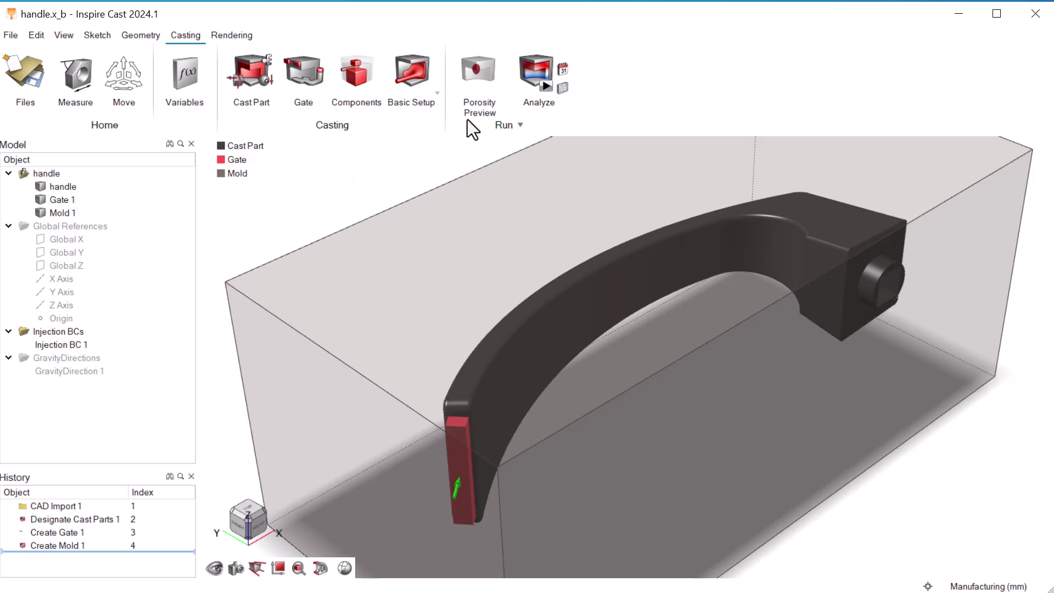
Run a filling plus solidification analysis with 1.53019 mm average thickness.
left_click(549, 86)
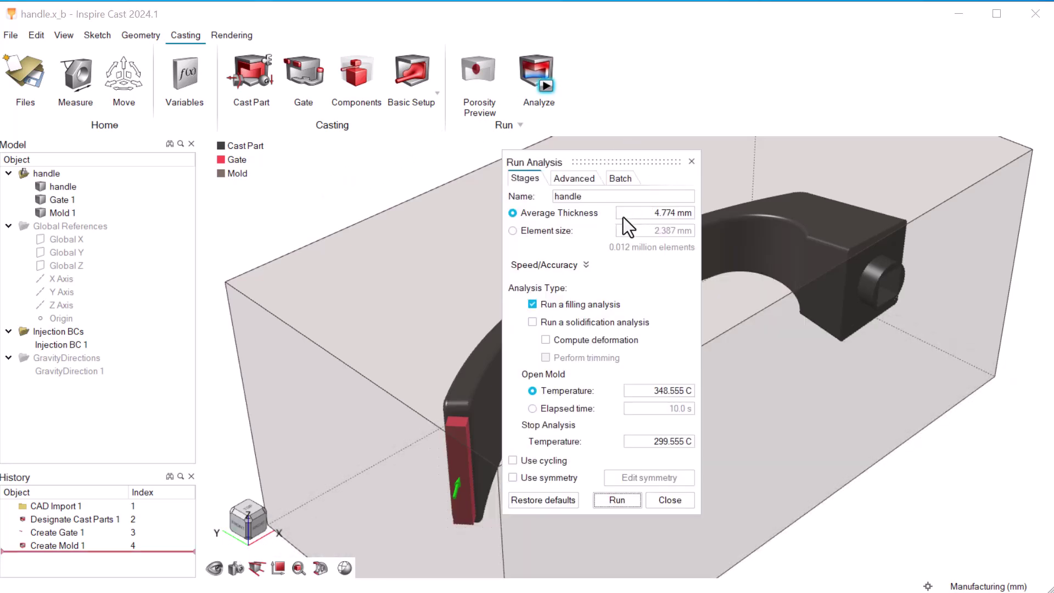
left_click(549, 323)
left_click(627, 232)
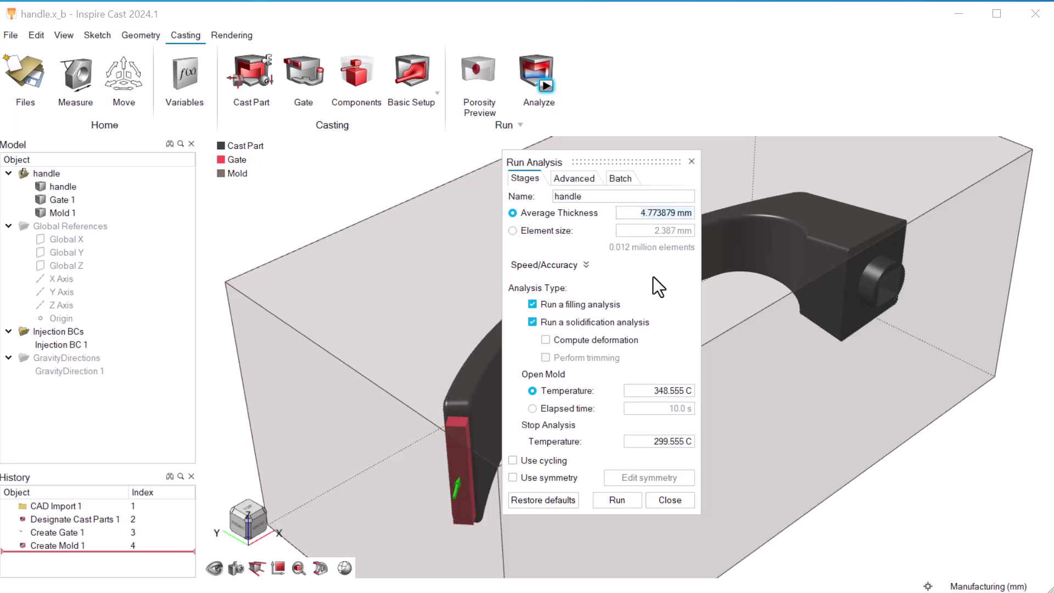
type("1.53019")
left_click(609, 499)
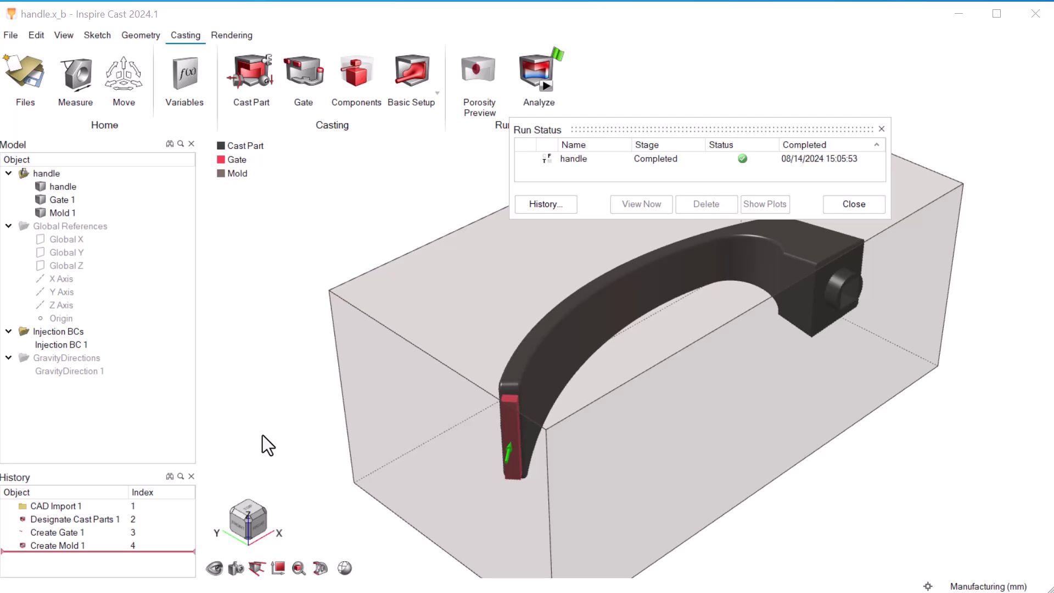
Play the filling results, then show and zoom into Demolding-stage porosity.
left_click(556, 51)
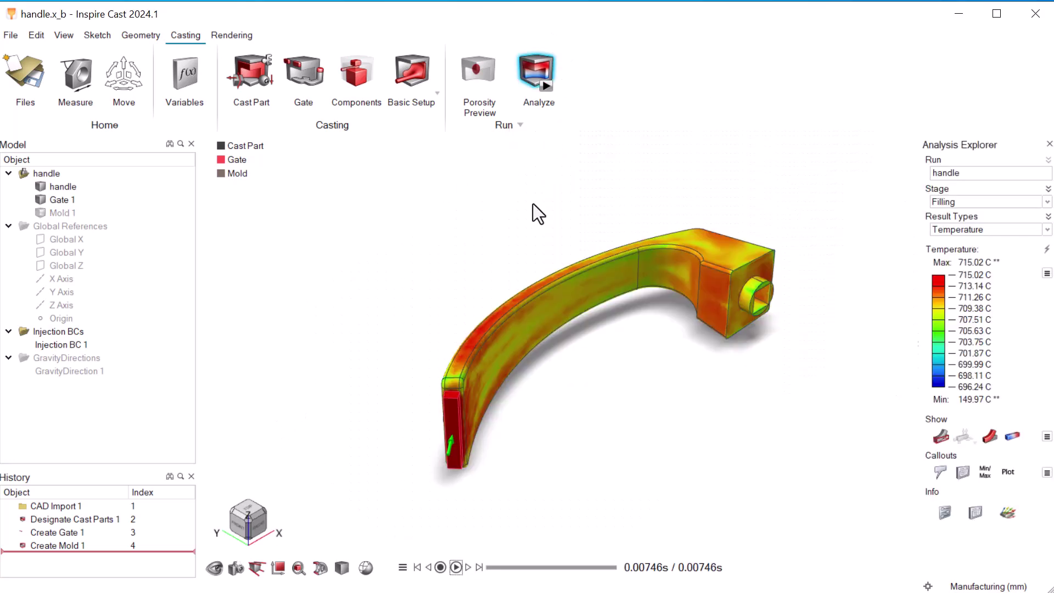
left_click(456, 567)
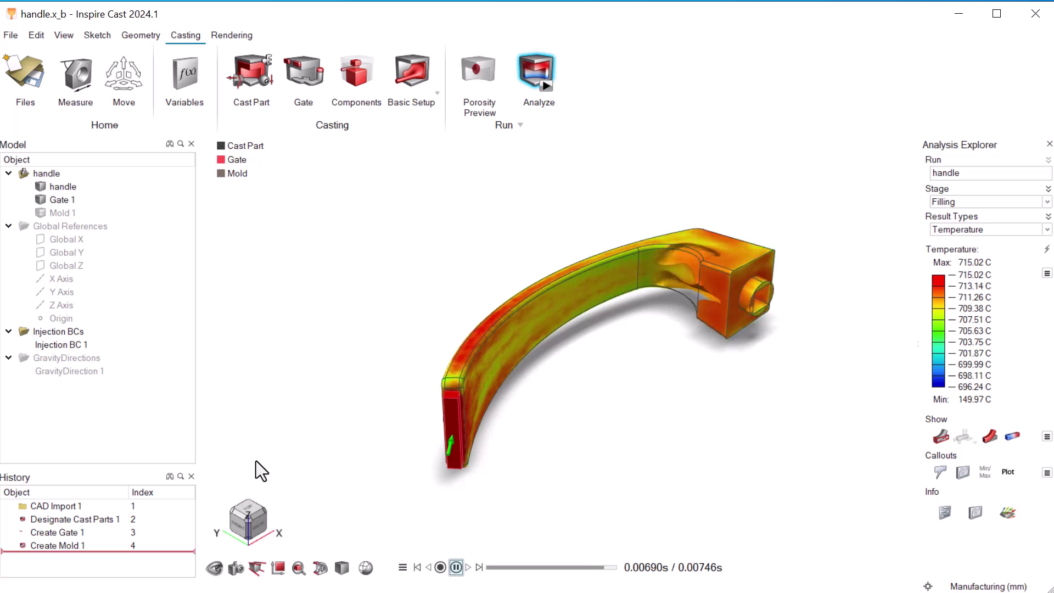
left_click(943, 204)
left_click(949, 232)
left_click(950, 231)
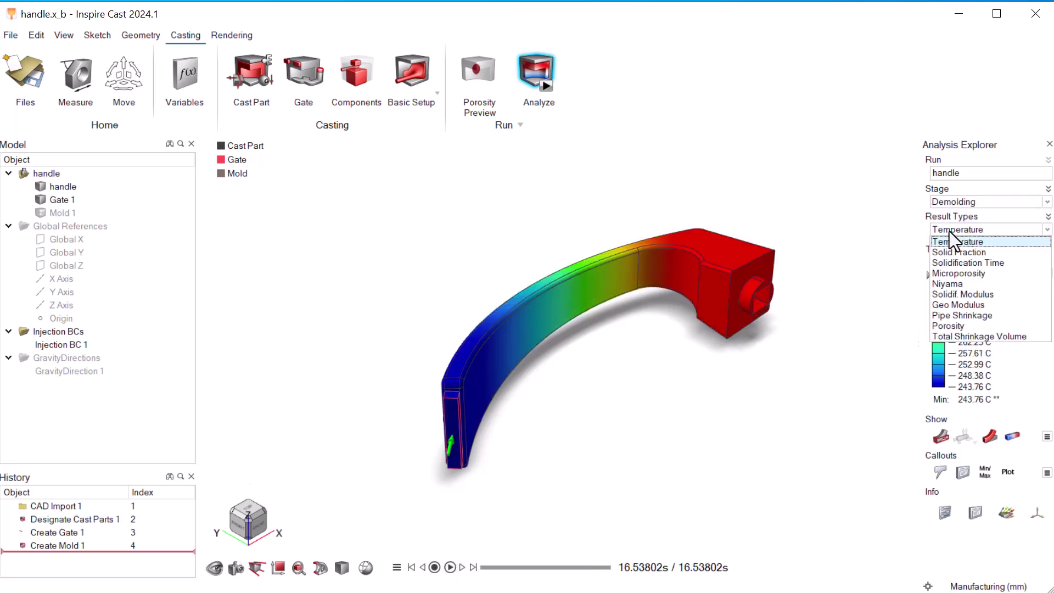
left_click(963, 324)
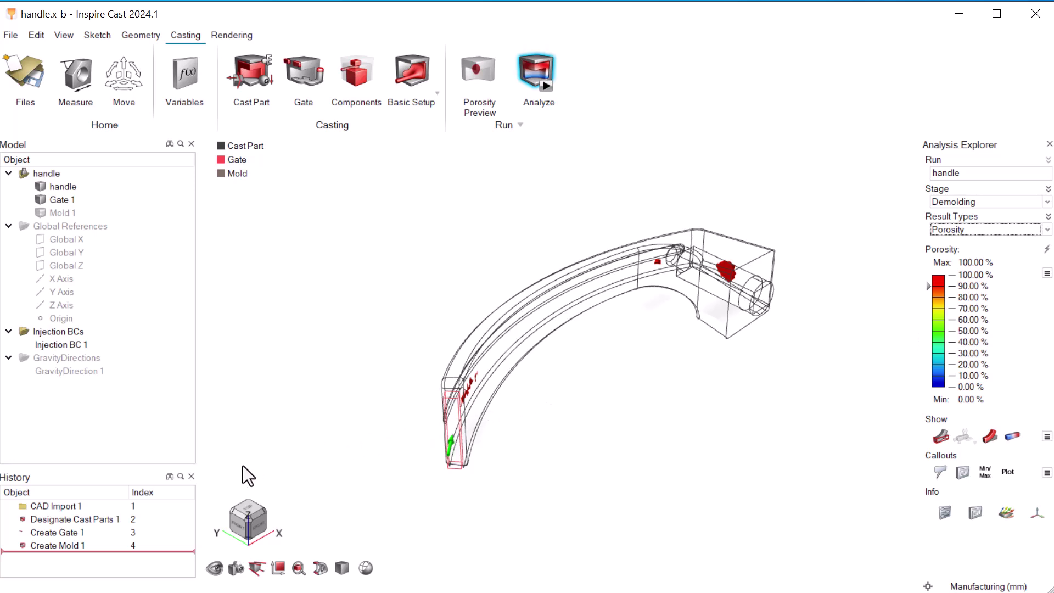
scroll(248, 472, "up", 2)
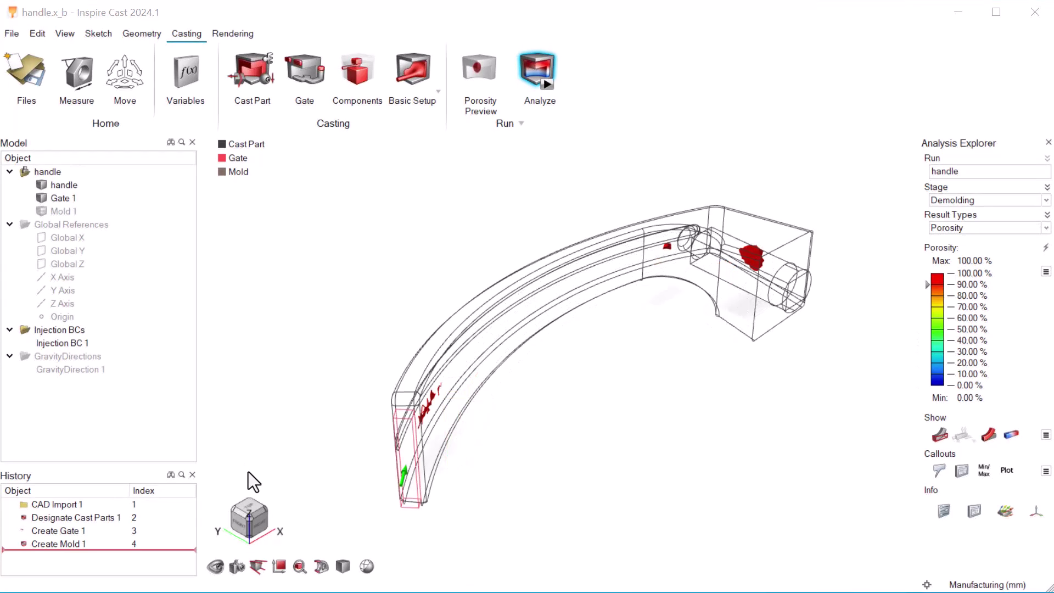
Open handlefull.x_b without saving the current handle model.
left_click(24, 71)
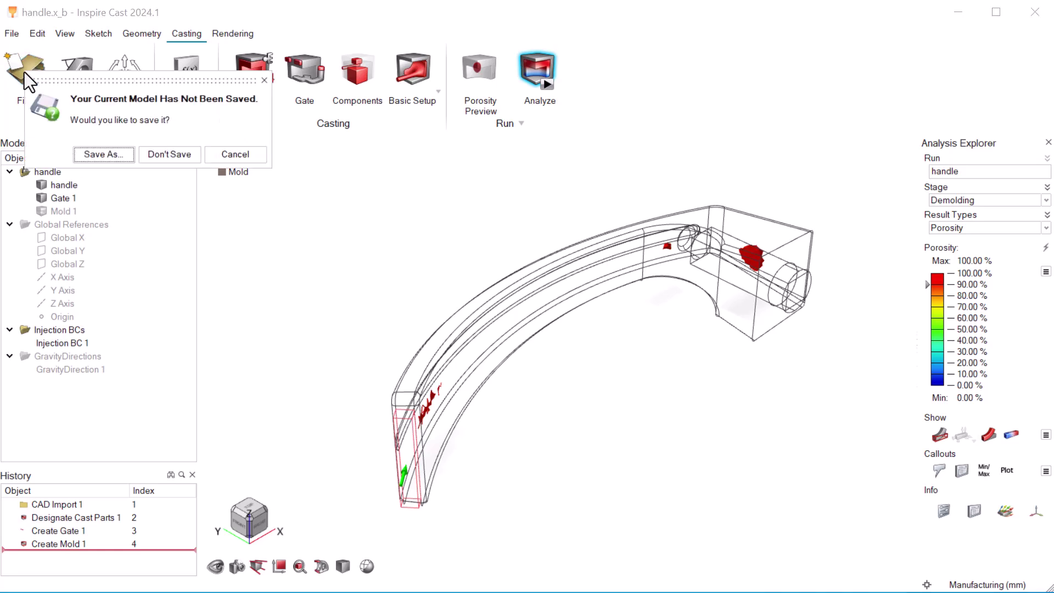
left_click(167, 156)
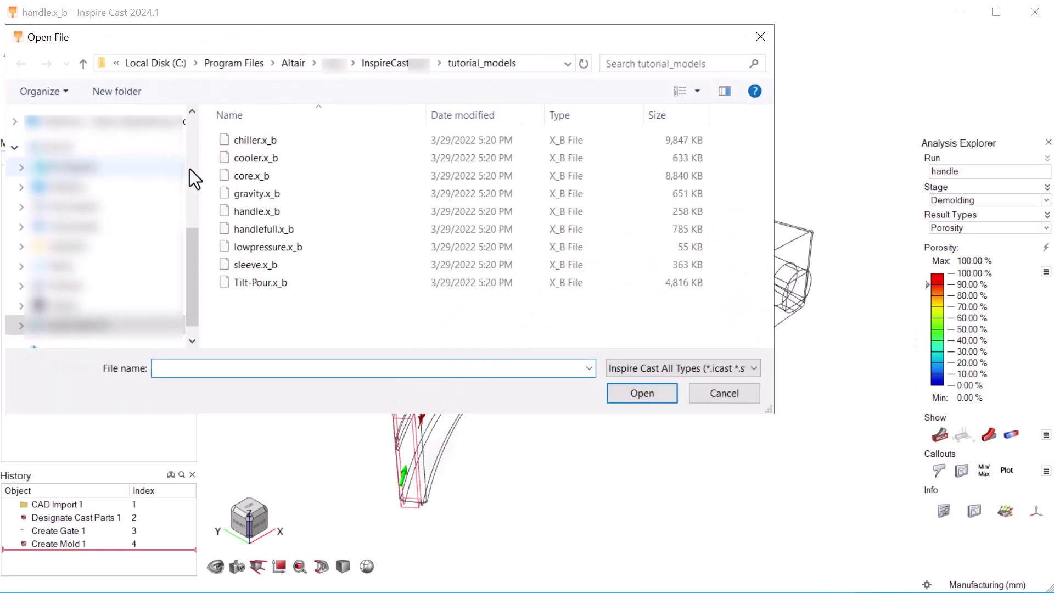
left_click(319, 226)
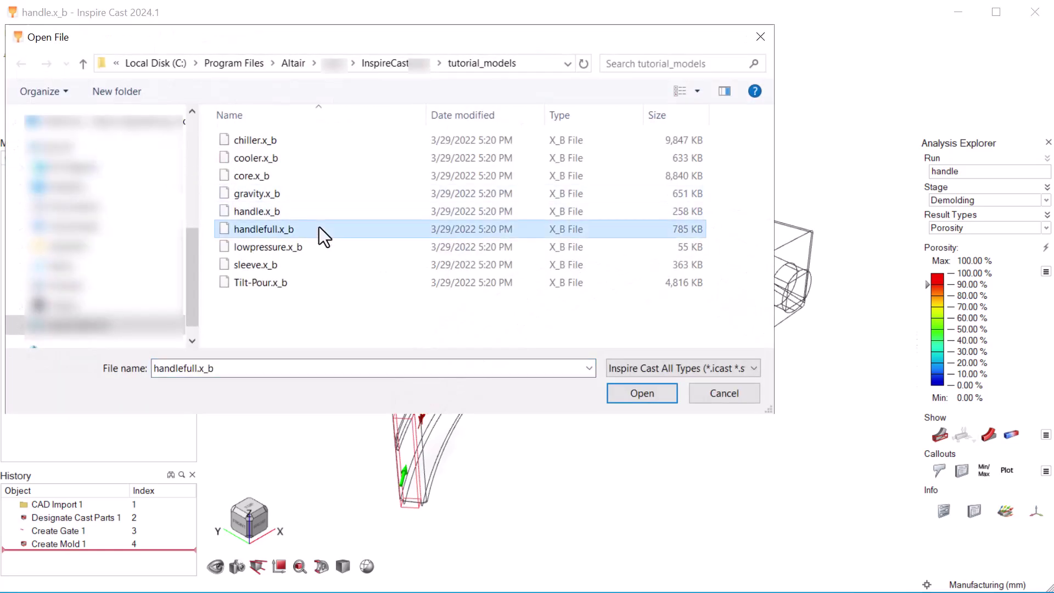
left_click(630, 393)
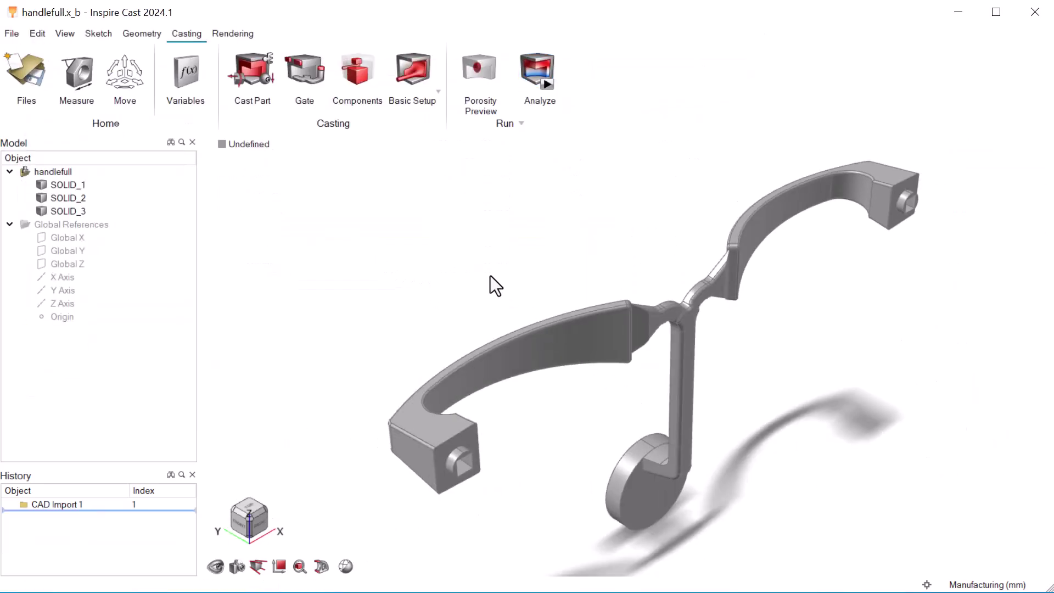
Make both handle arms the cast part in A357 alloy.
left_click(255, 81)
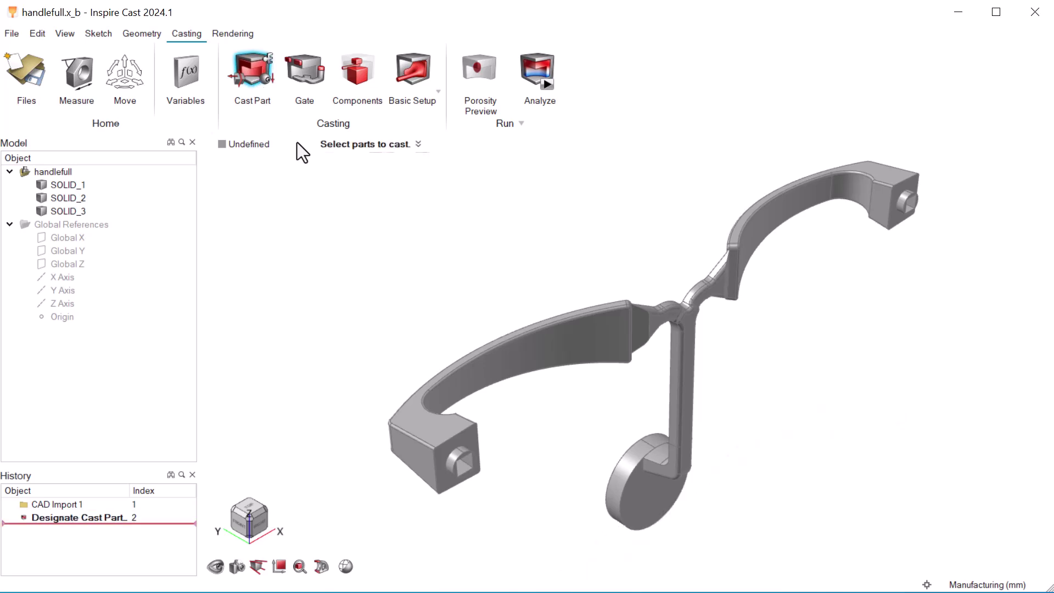
left_click(595, 296)
left_click(764, 233)
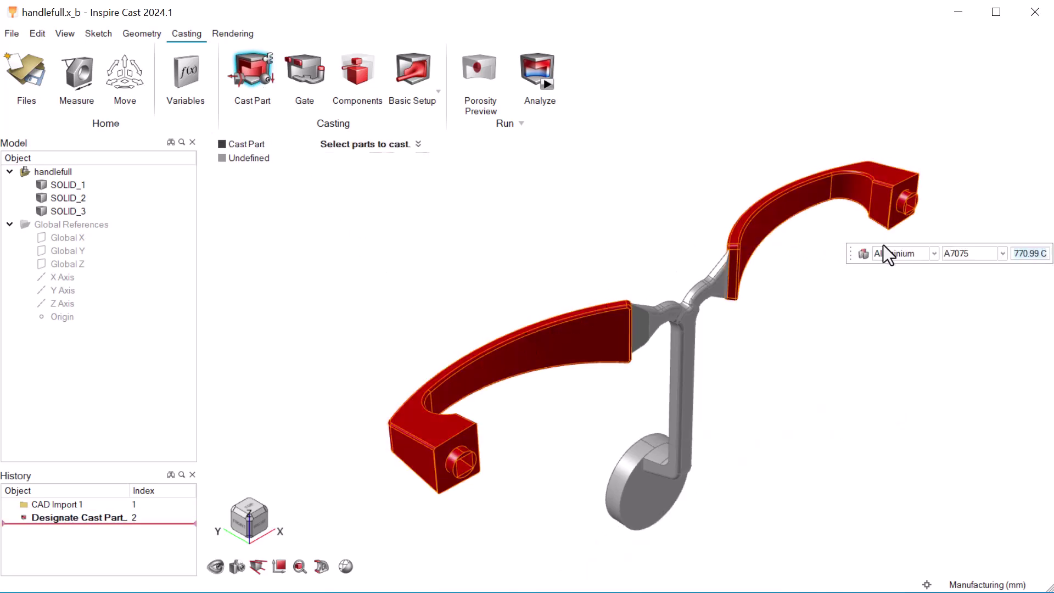
left_click(1002, 254)
left_click(969, 307)
right_click_drag(595, 216, 615, 214)
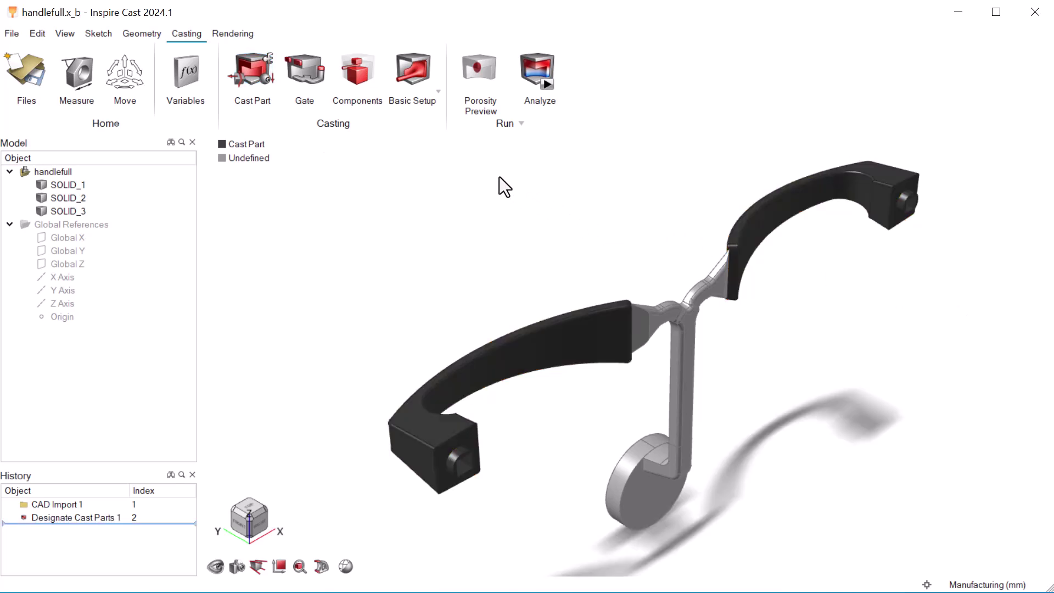
Mark the sprue and disc as a runner and set the gravity direction.
left_click(269, 59)
left_click(669, 303)
right_click_drag(509, 241, 453, 226)
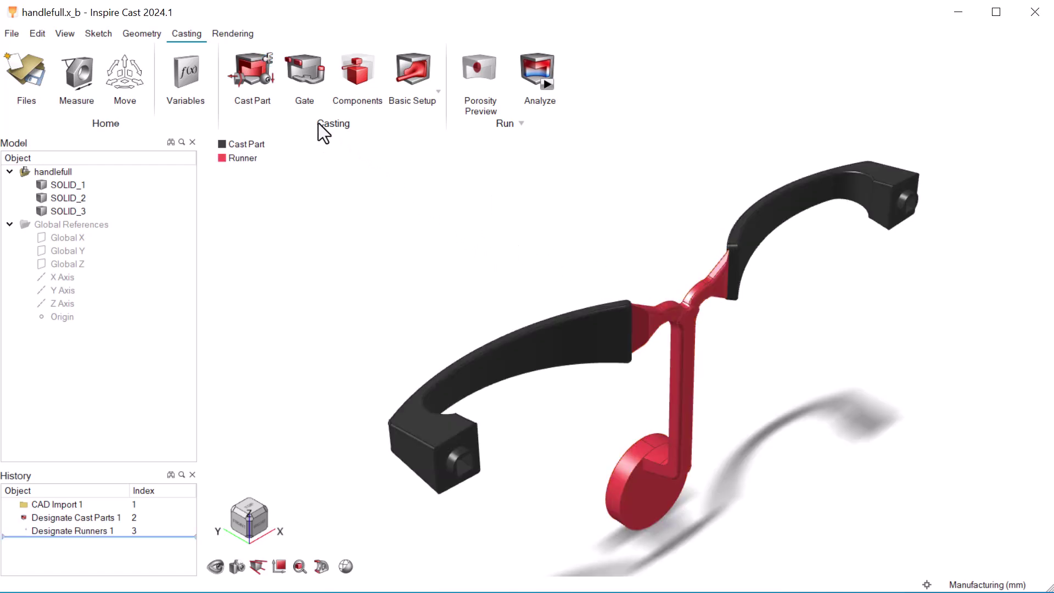
left_click(265, 78)
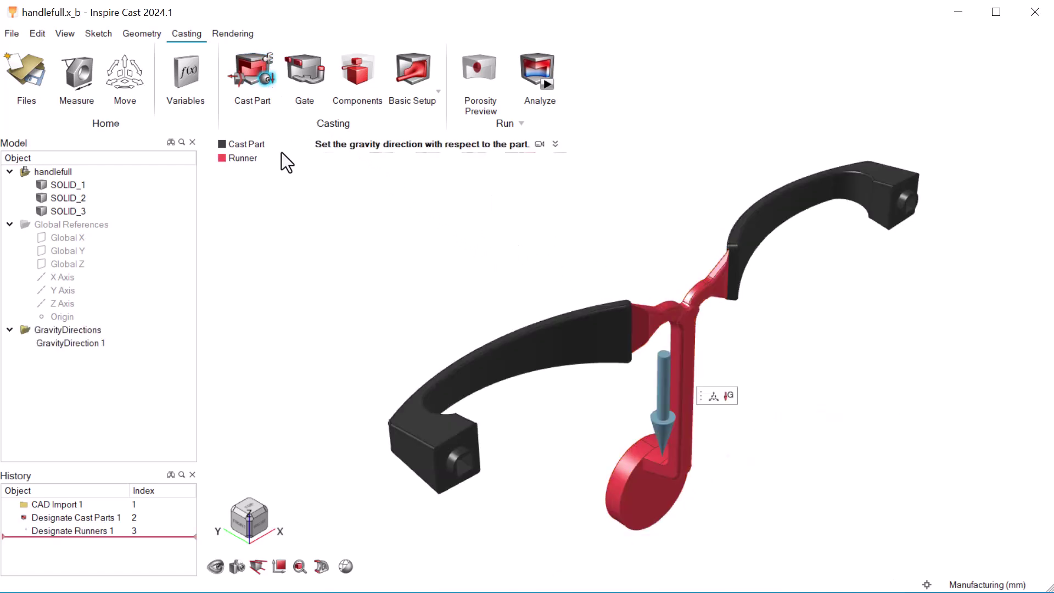
right_click_drag(312, 305, 262, 311)
Switch to an isometric view and place a shot sleeve on the runner's disc face.
left_click(240, 516)
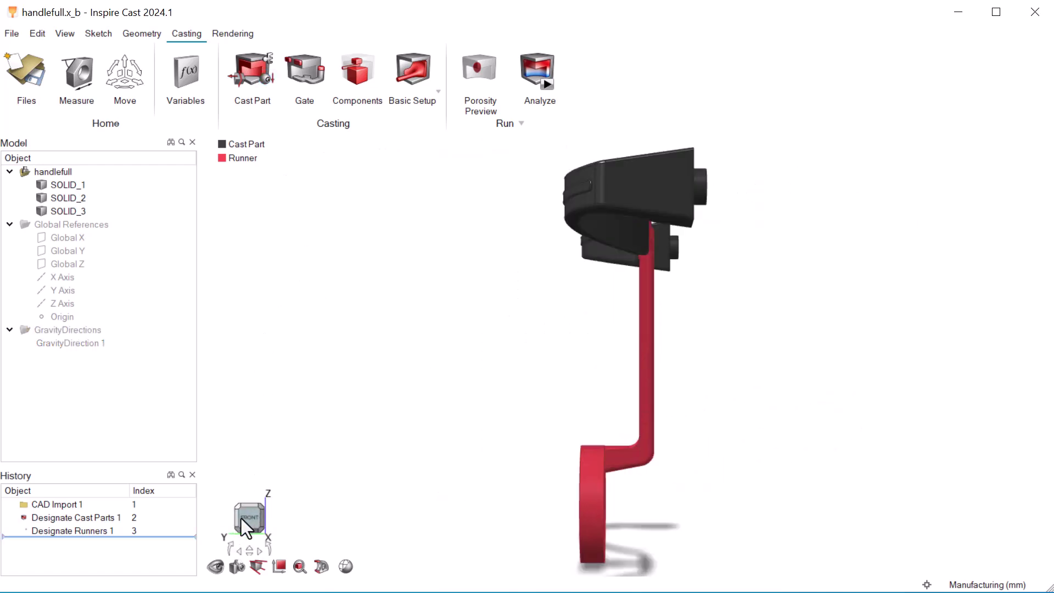
left_click(236, 507)
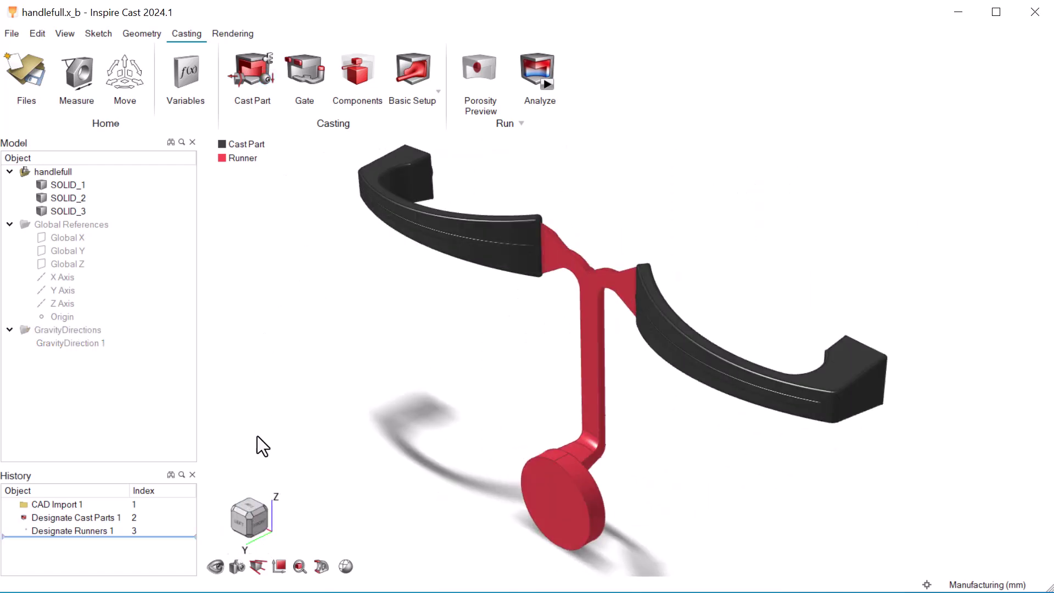
left_click(361, 85)
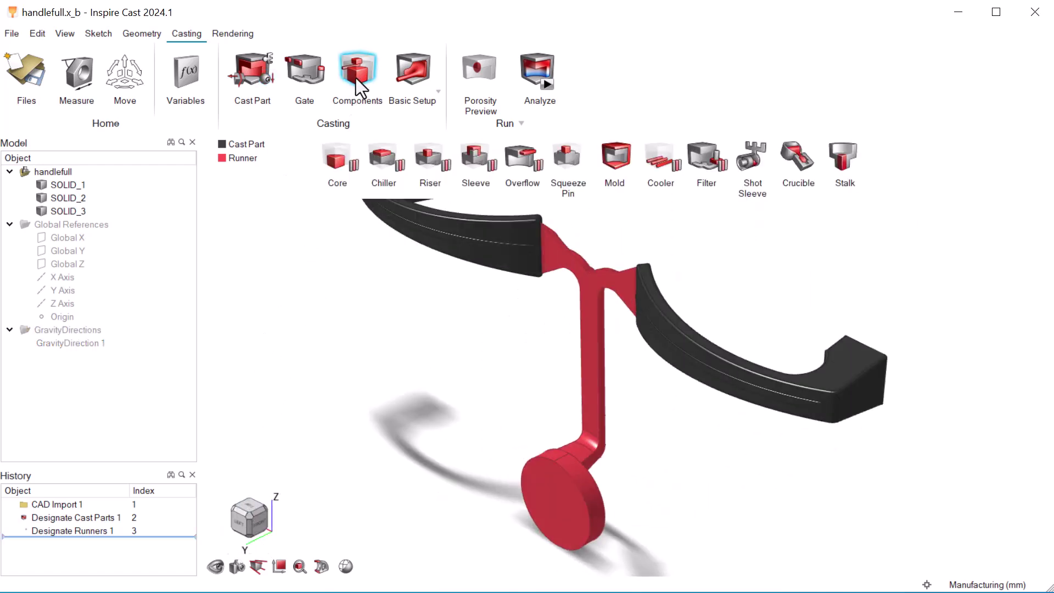
left_click(752, 162)
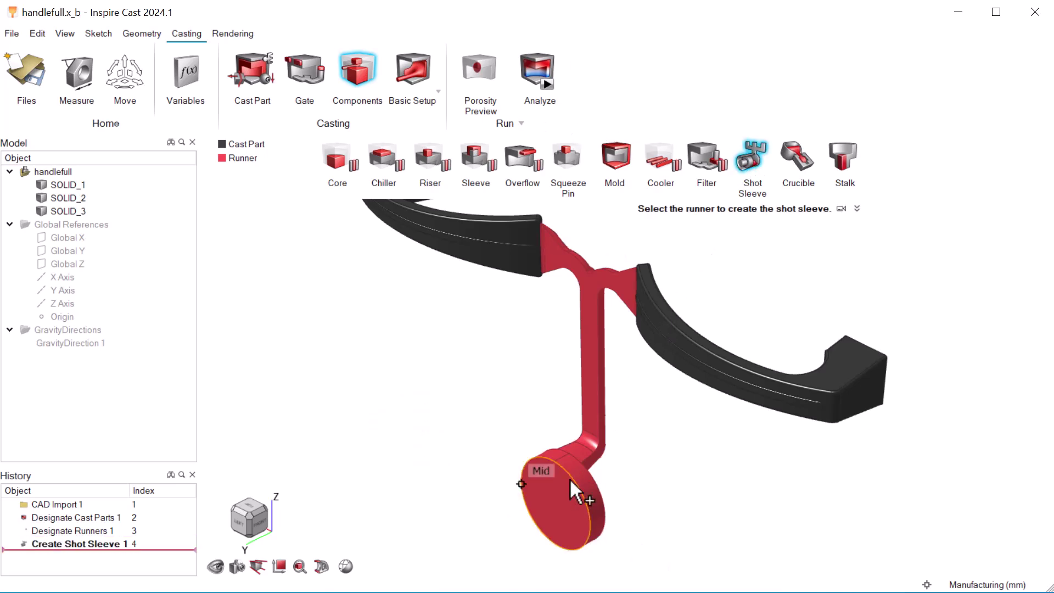
left_click(554, 505)
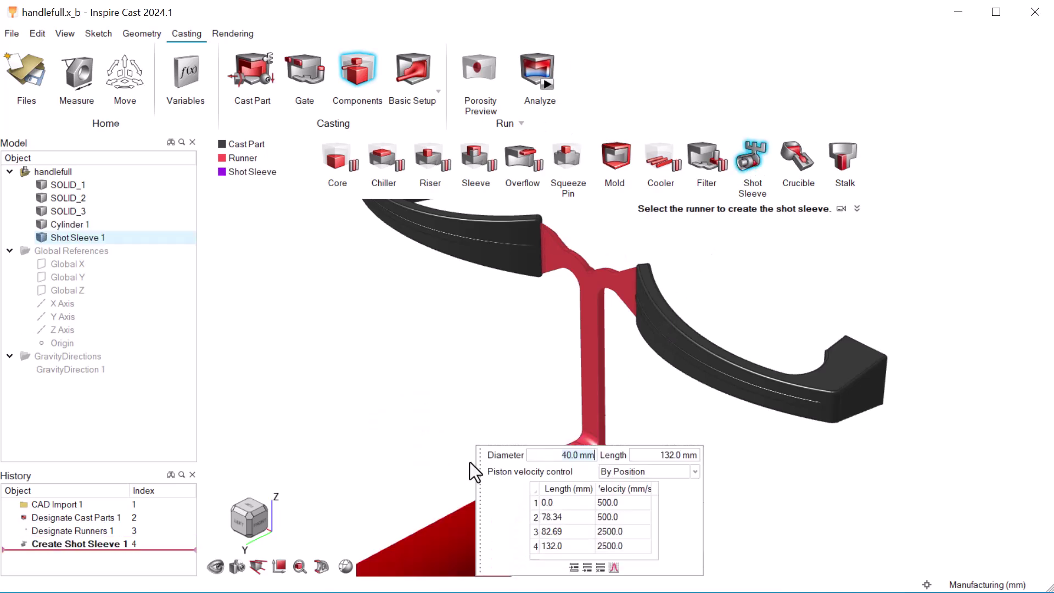
Give Shot Sleeve 1 a 50 mm diameter and 200 mm length, then finish the tool.
key("ctrl+a")
type("50")
key("Tab")
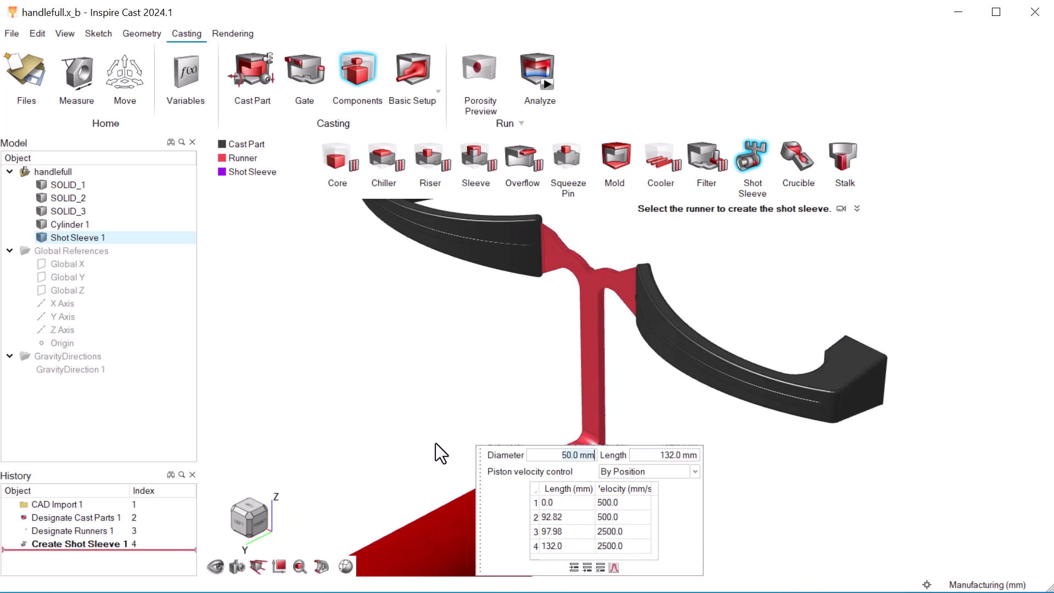
type("200")
key("Return")
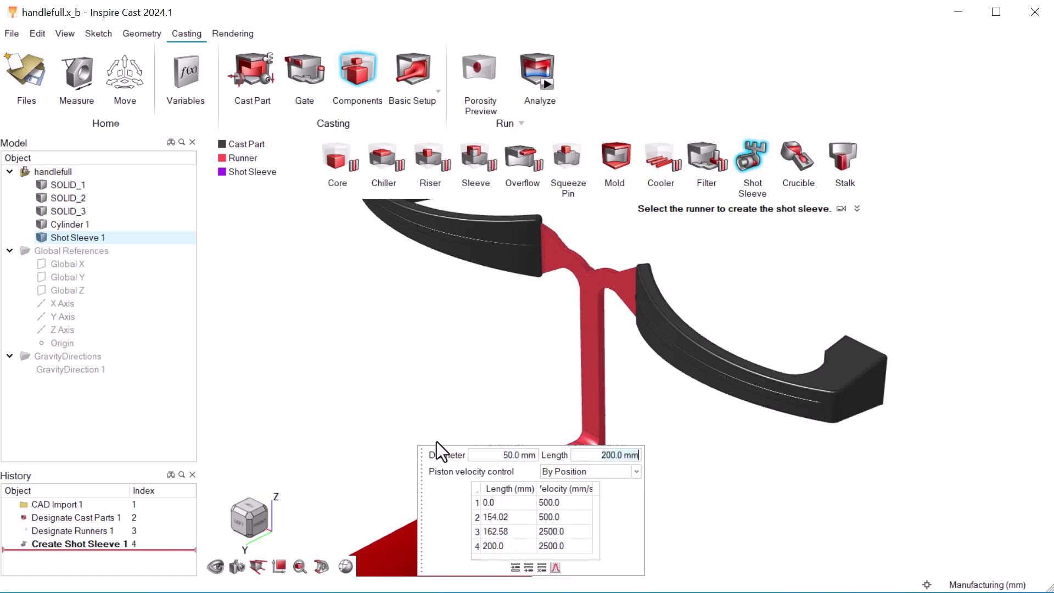
right_click(428, 391)
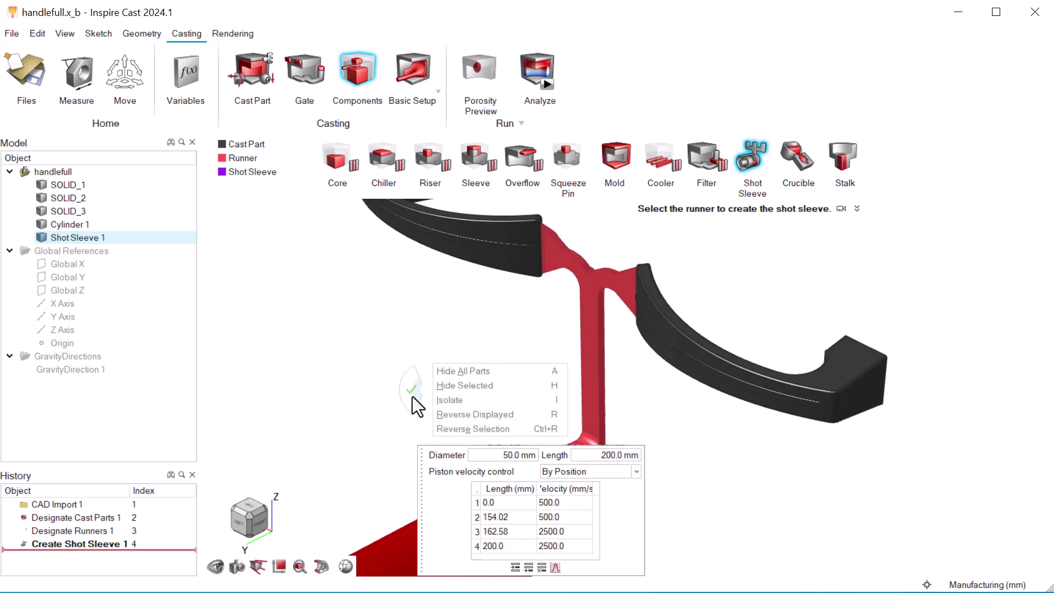
left_click(411, 393)
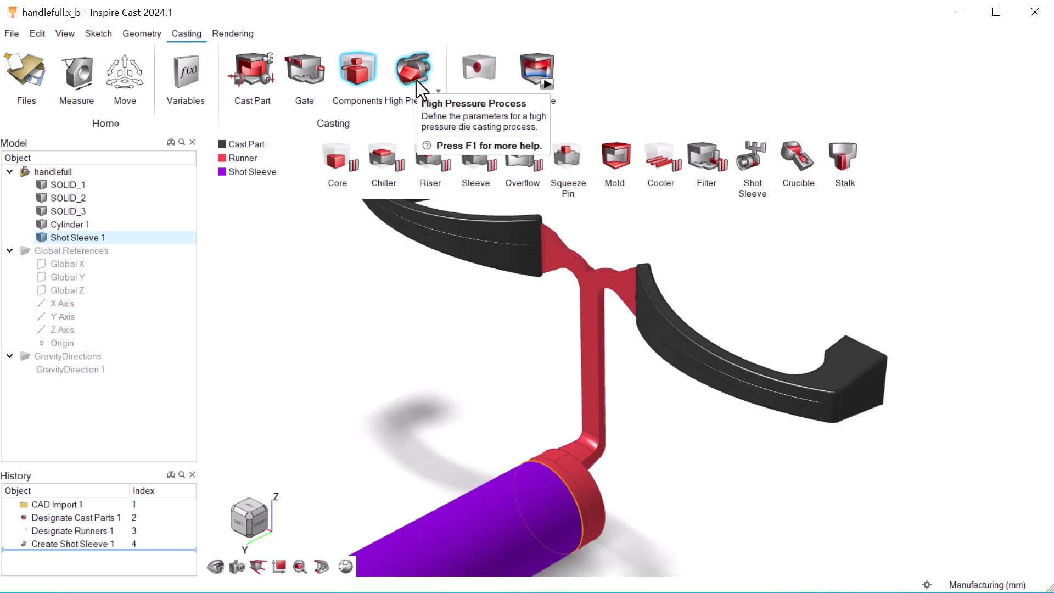
Add a Steel-H11 mold around the casting and shot sleeve, then fit it in view.
left_click(612, 155)
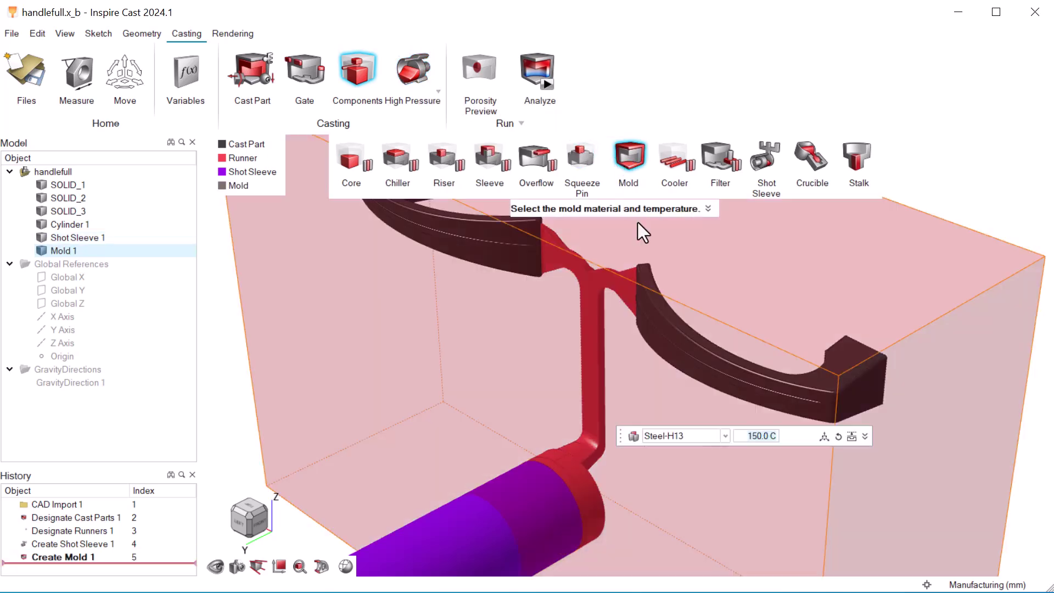
left_click(724, 437)
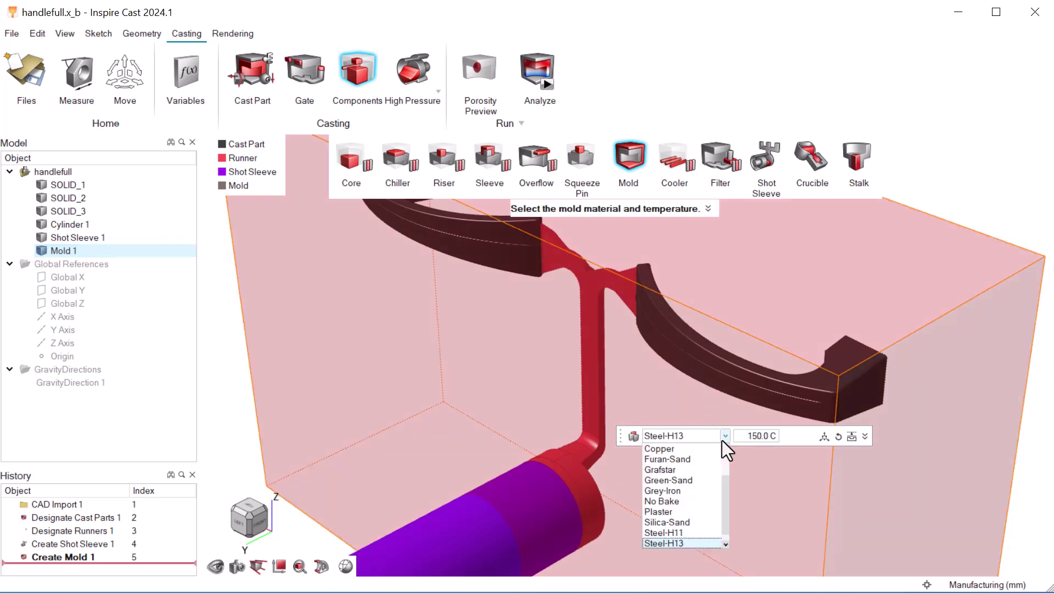
left_click(690, 531)
right_click_drag(416, 391, 325, 366)
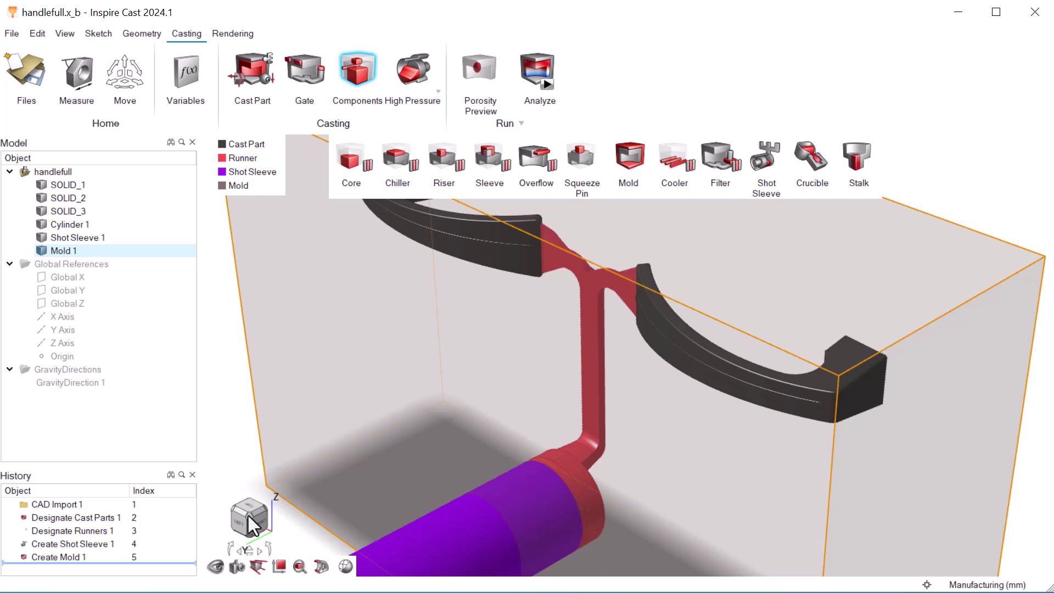
key("f")
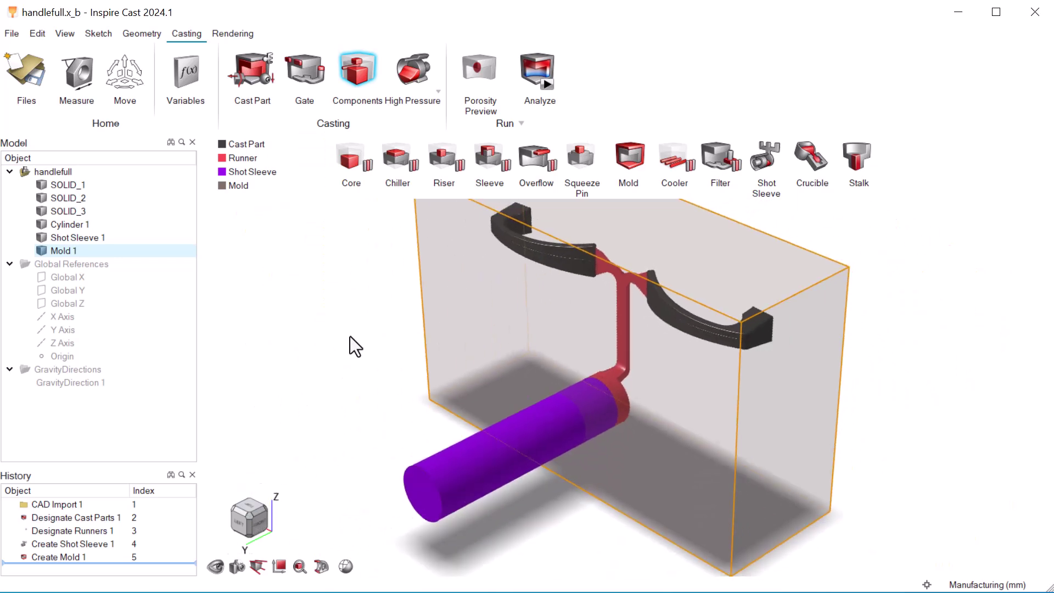
Run a filling analysis with 3.06039 mm average thickness, including solidification.
left_click(551, 92)
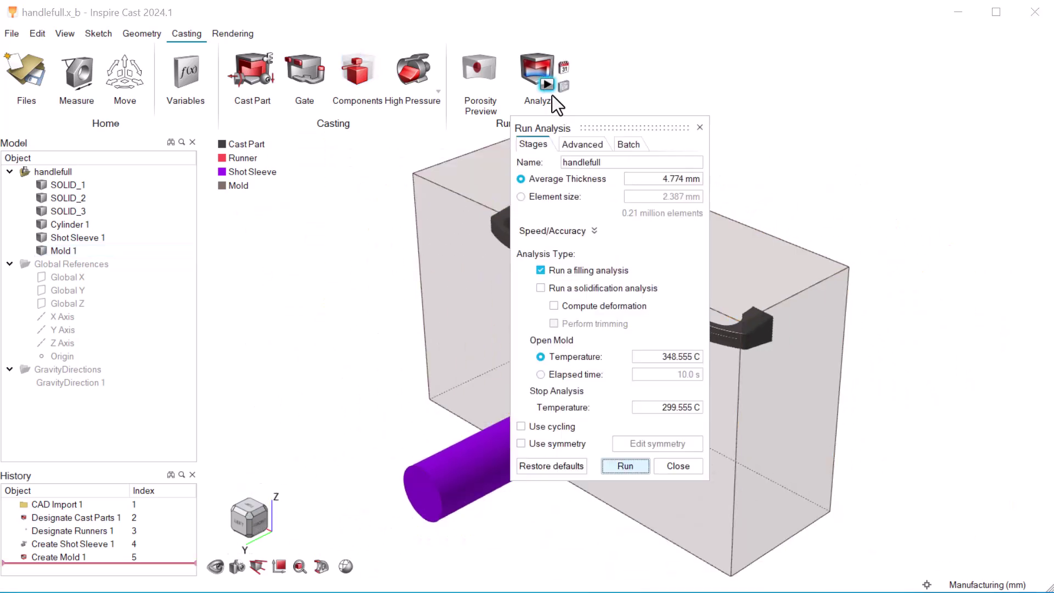
left_click(630, 182)
key("ctrl+a")
type("3.06039")
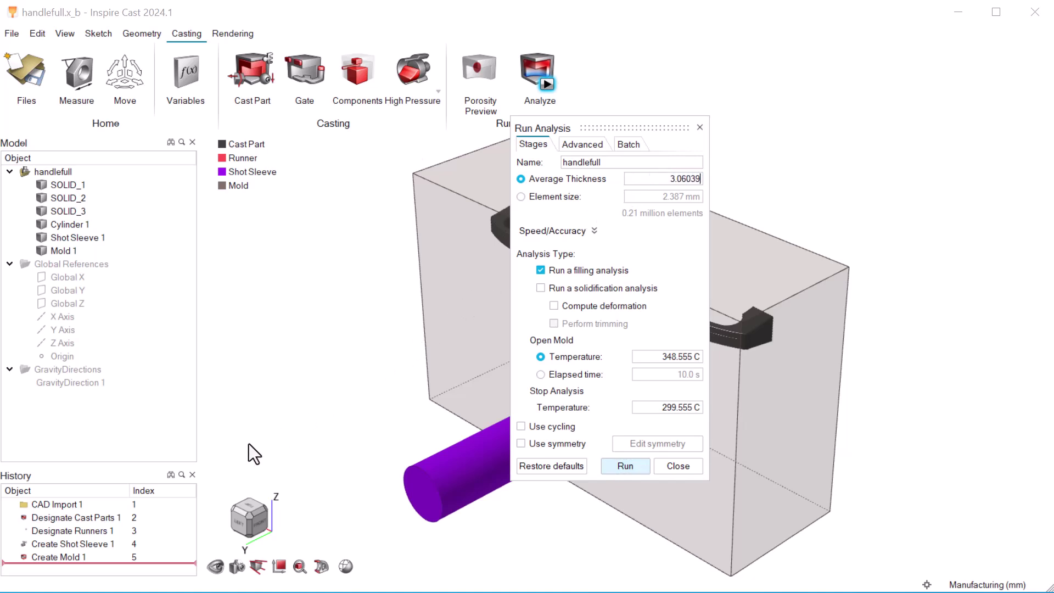
key("Return")
left_click(543, 289)
left_click(623, 471)
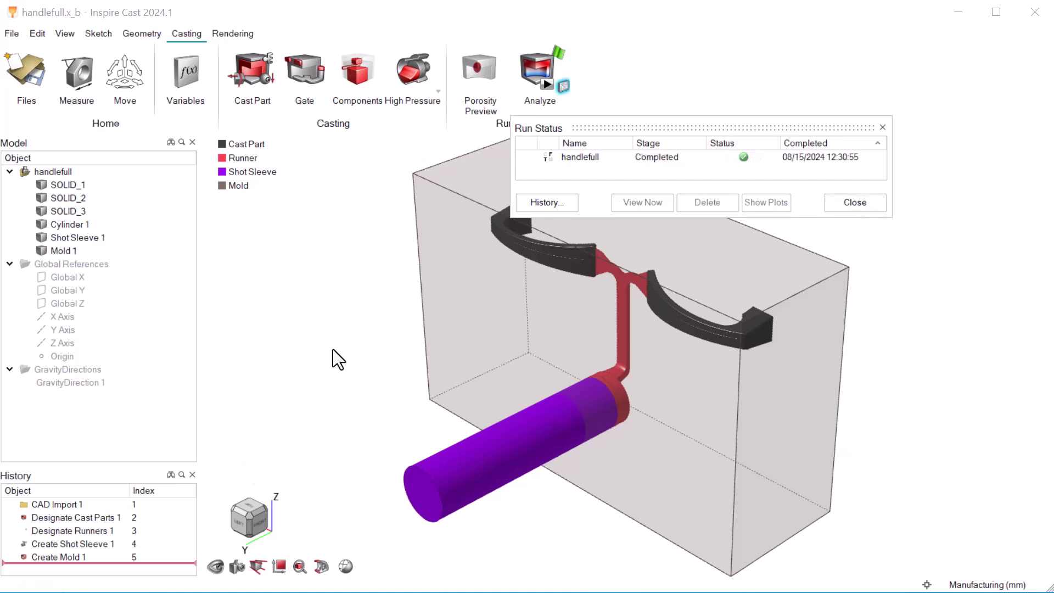
Show the Flow Front result in isometric view and play the filling animation.
left_click(558, 53)
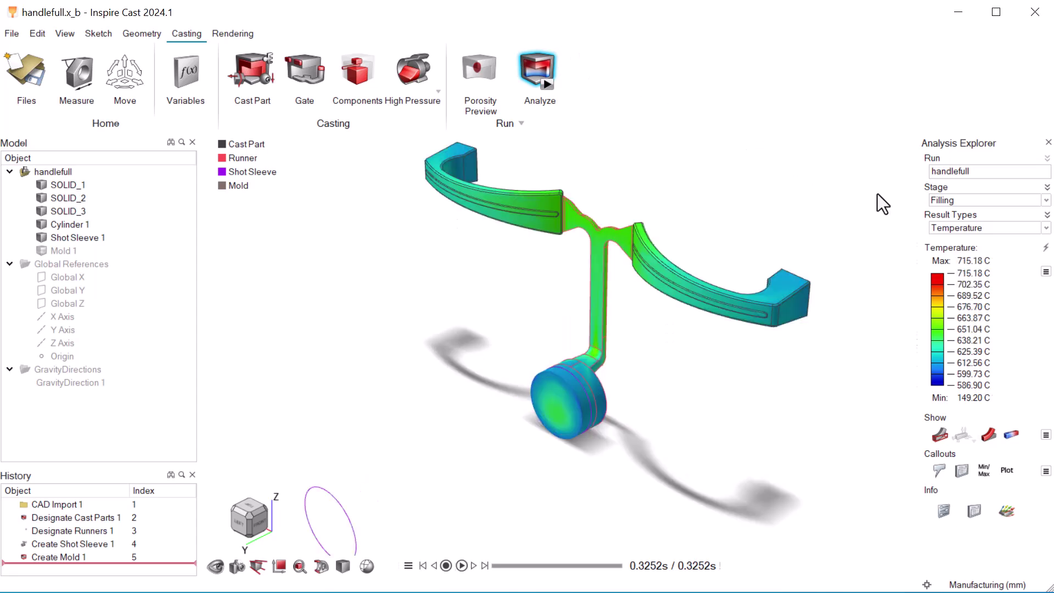
left_click(957, 228)
left_click(957, 249)
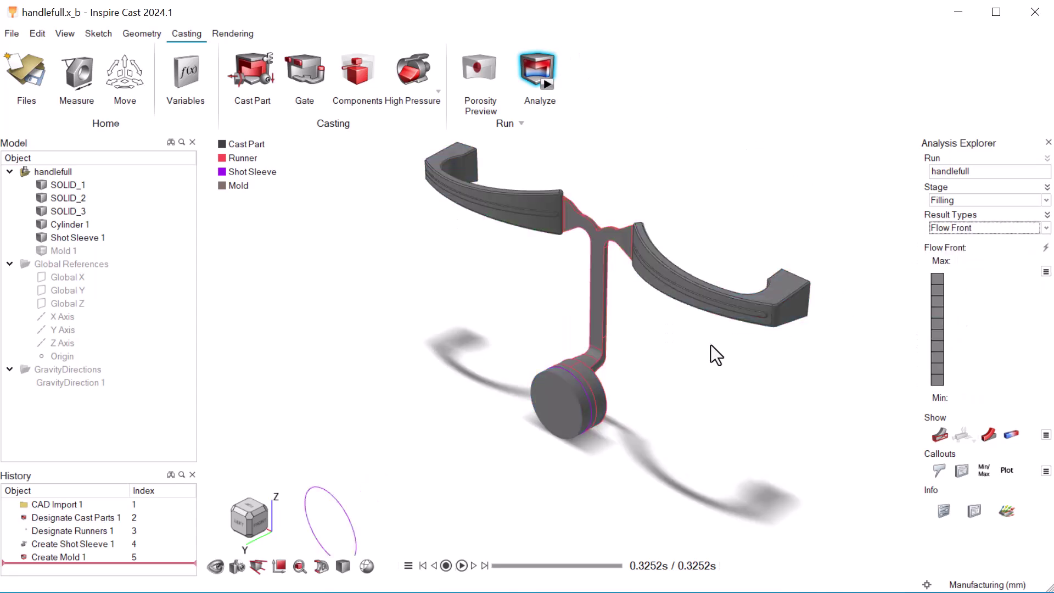
left_click(234, 522)
left_click(248, 505)
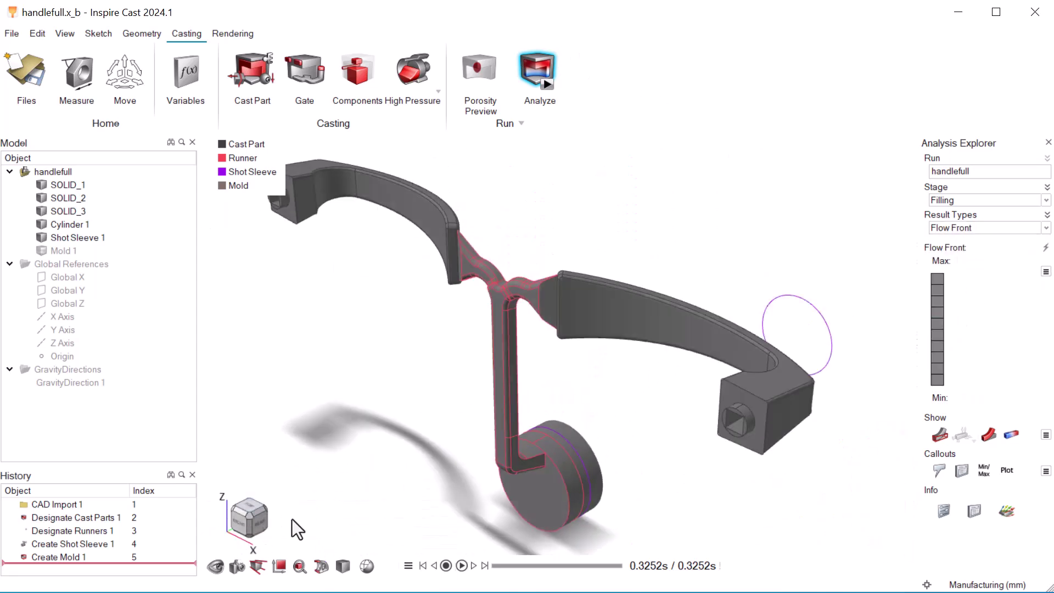
left_click(461, 565)
Switch the result type to Last Air to see the trapped air.
left_click(961, 229)
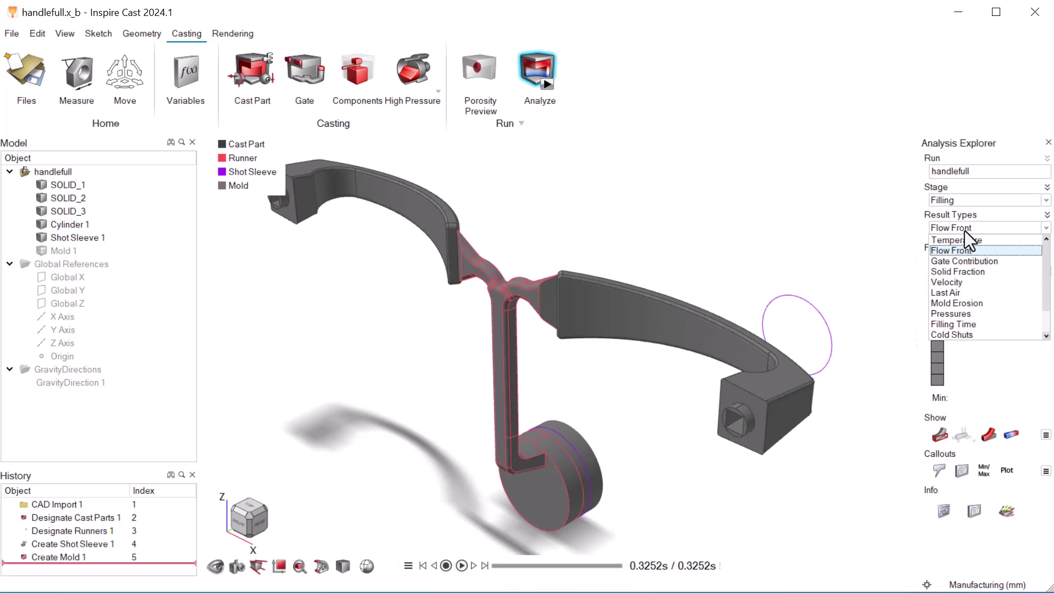
scroll(988, 263, "down", 1)
left_click(987, 263)
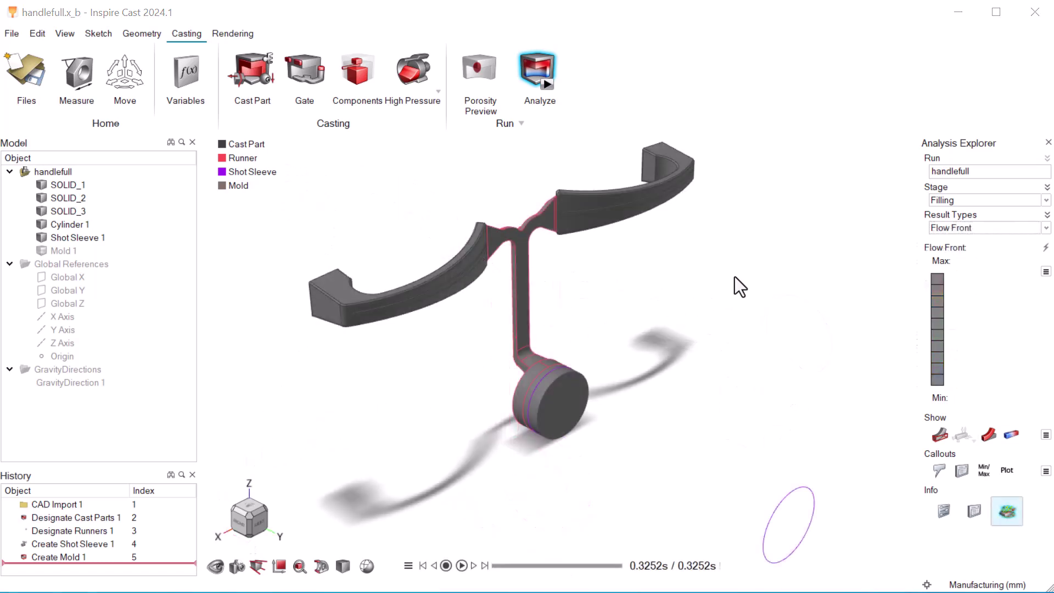
Show the Porosity result for the Demolding stage.
left_click(942, 201)
left_click(946, 231)
left_click(946, 231)
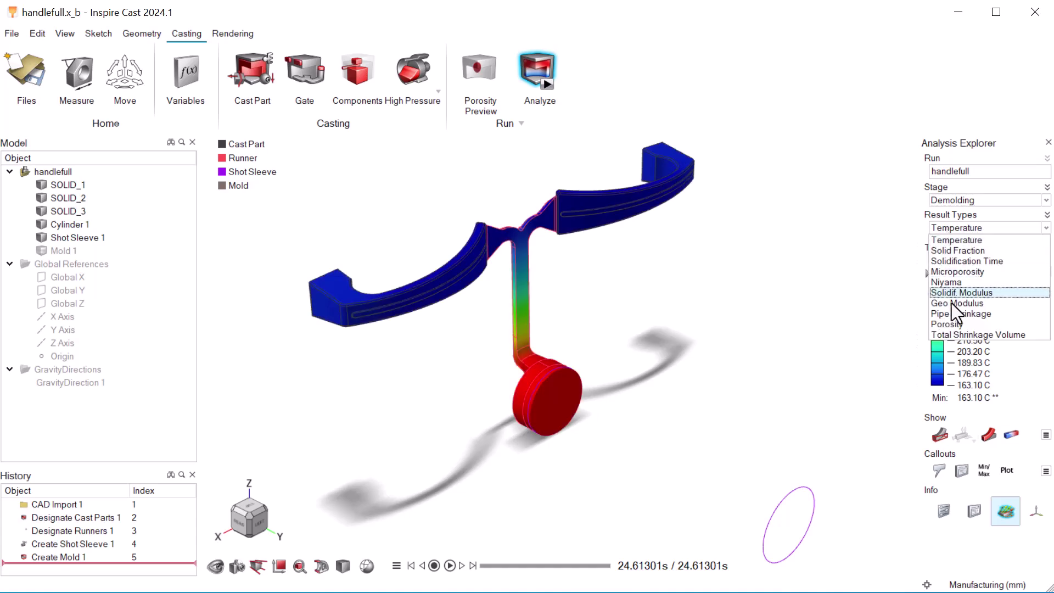
left_click(953, 324)
Rotate the casting to another isometric view and replay the filling Flow Front animation.
left_click(241, 522)
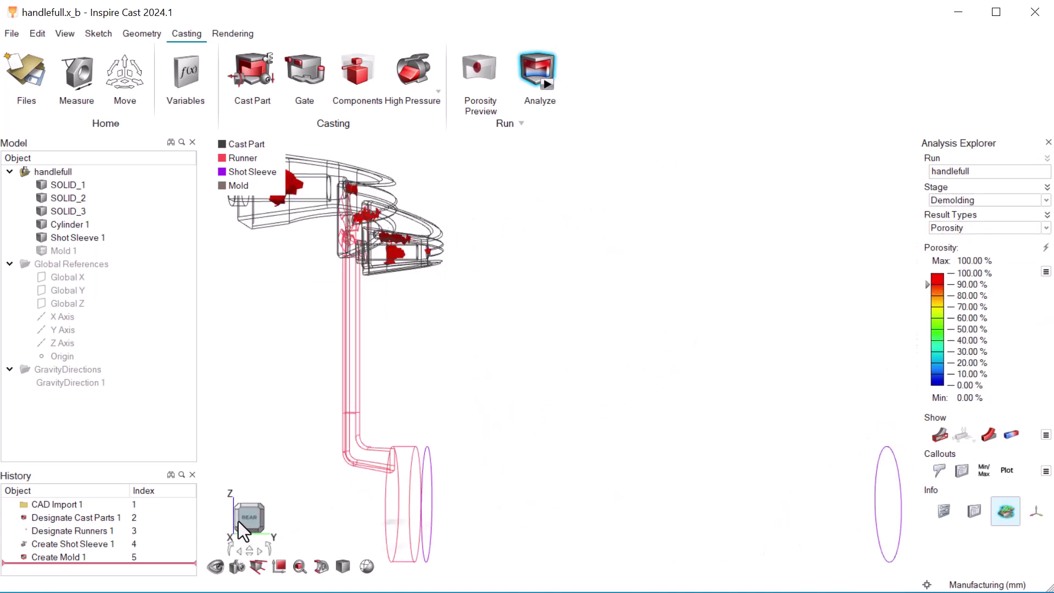
left_click(248, 505)
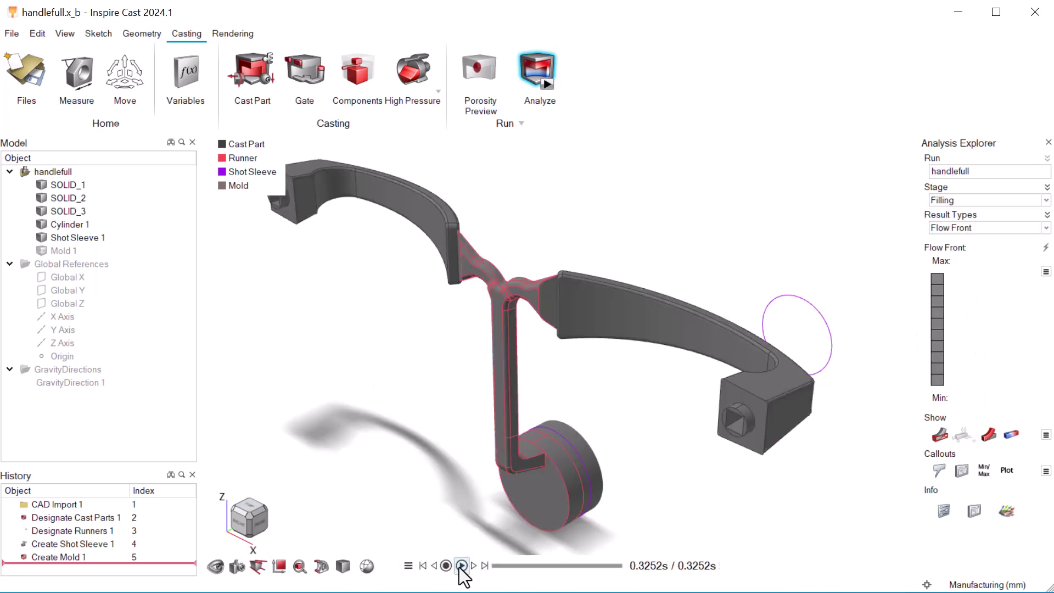
left_click(462, 565)
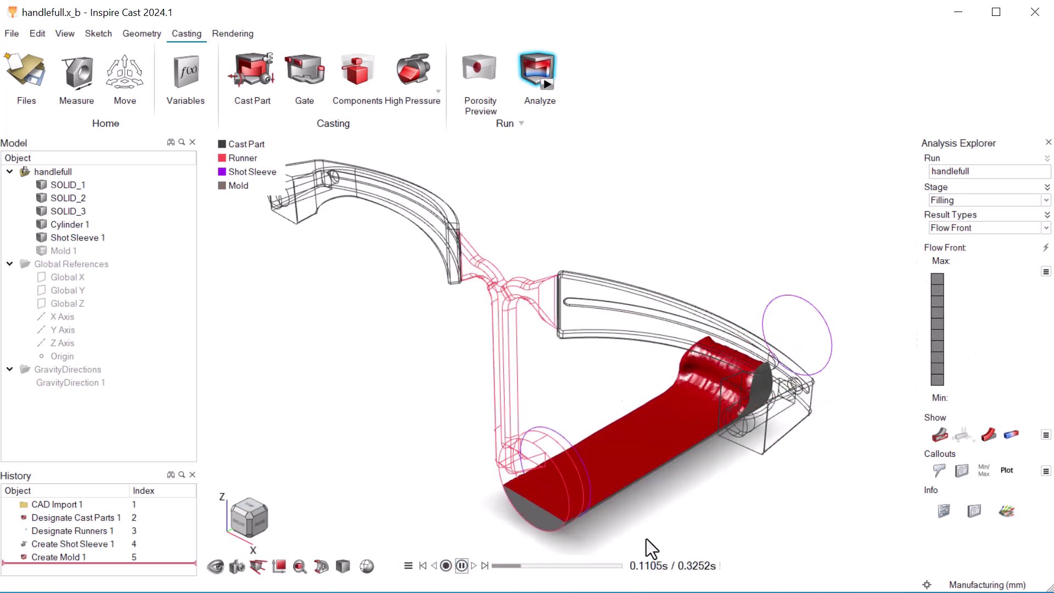